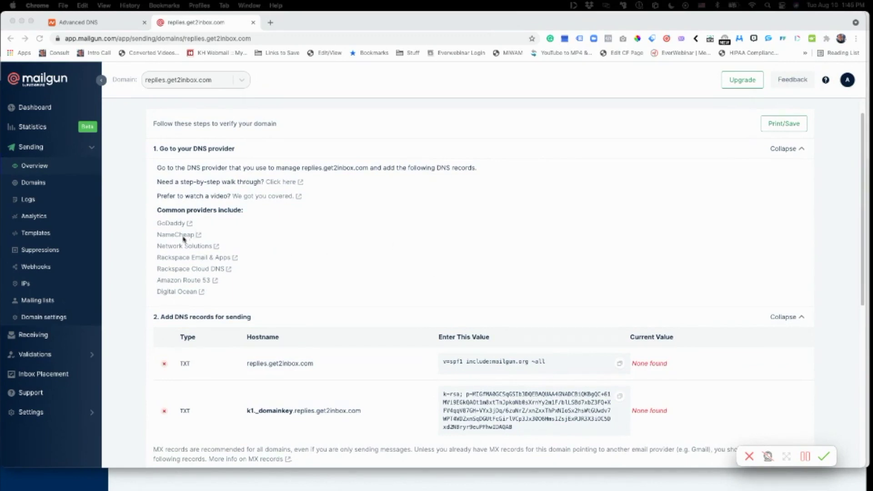
Copy the "email.replies." part of the tracking CNAME record's hostname from the domain verification instructions
left_click(234, 231)
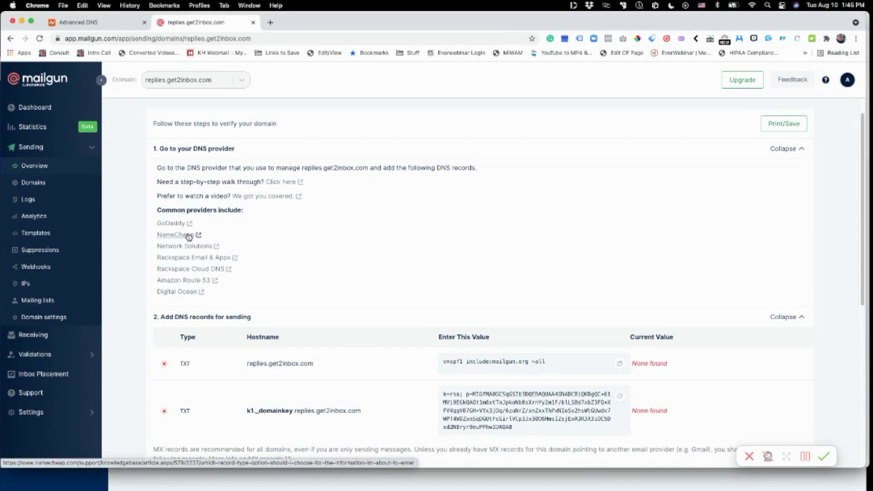
scroll(474, 299, "down", 5)
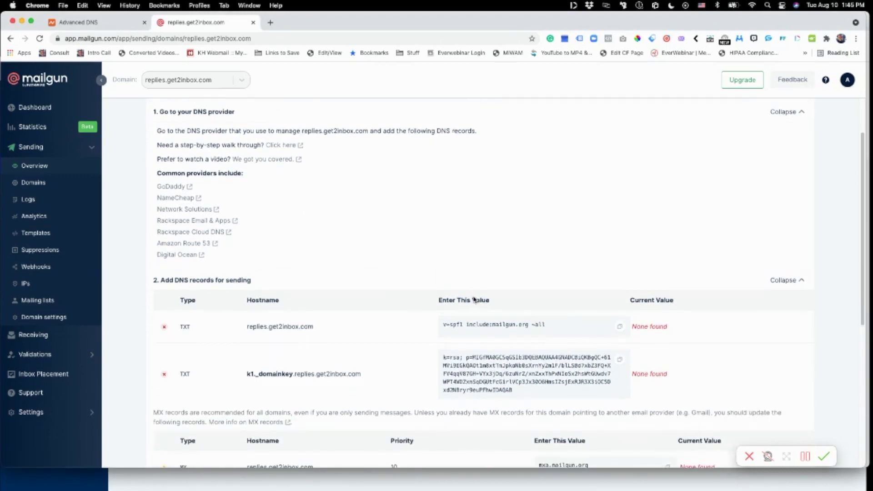
scroll(474, 299, "down", 6)
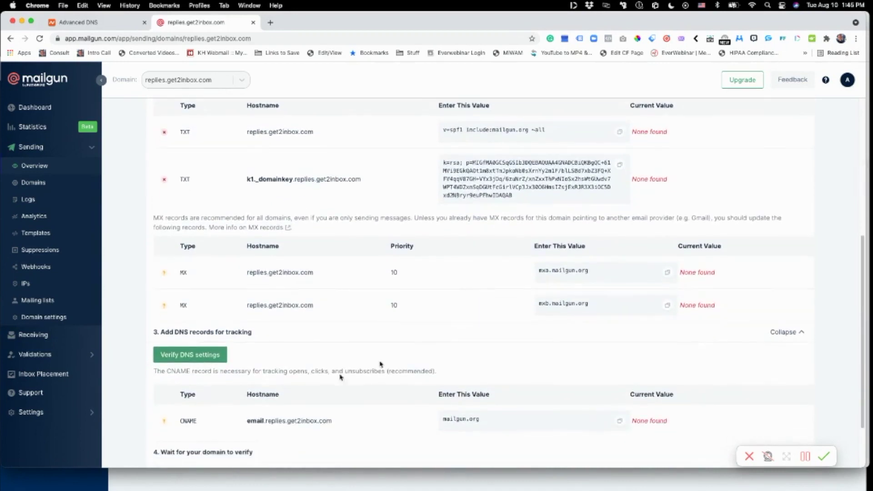
left_click_drag(247, 421, 290, 422)
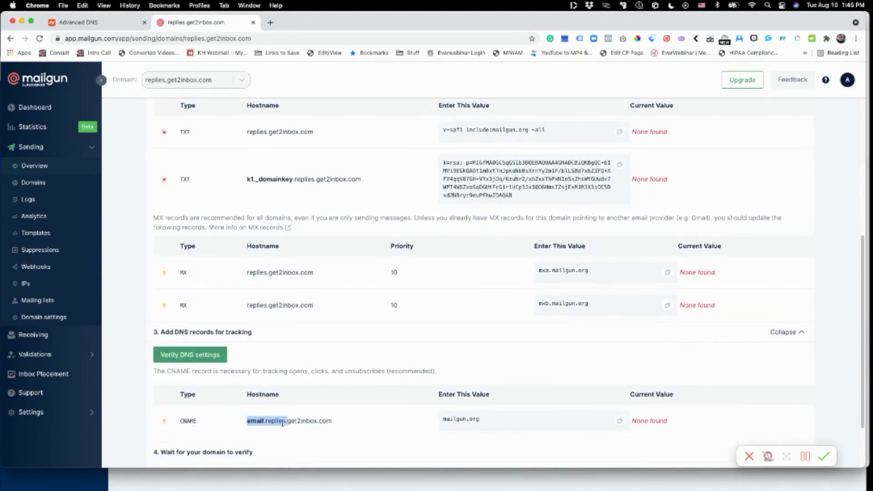
right_click(283, 422)
left_click(286, 387)
Switch to Namecheap's Advanced DNS page and start a new CNAME host record with the host email.replies
left_click(97, 22)
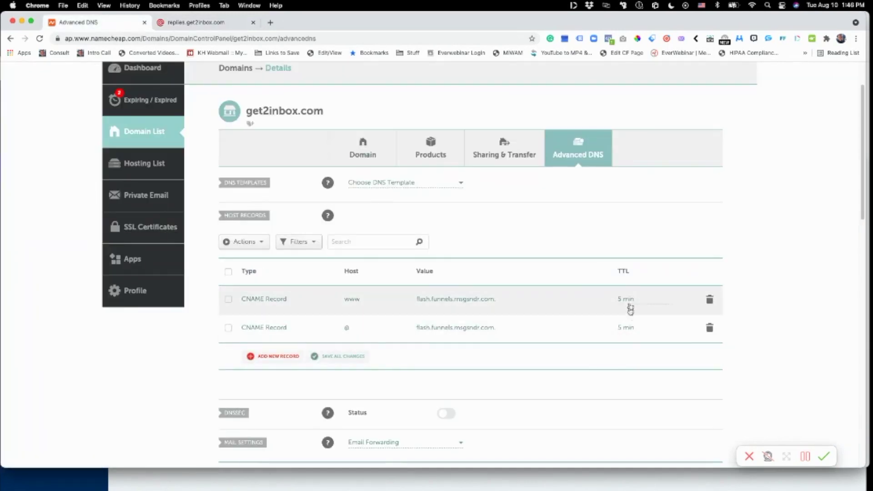
scroll(578, 348, "down", 1)
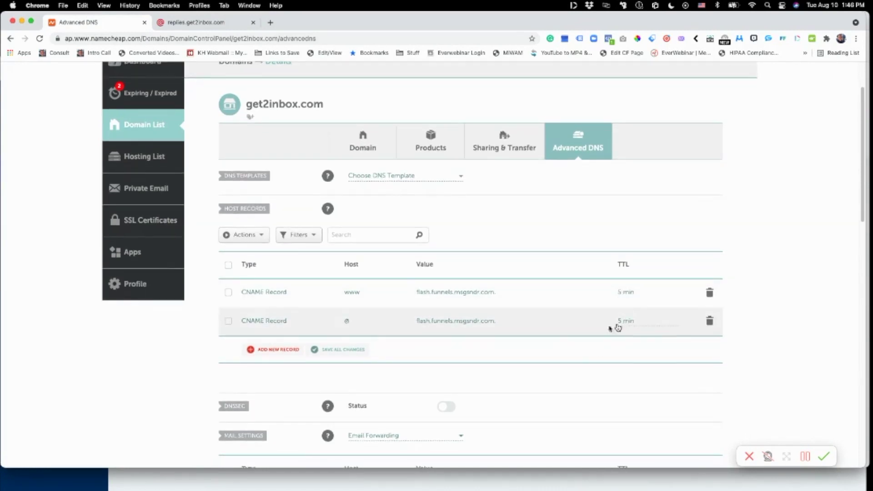
left_click(274, 350)
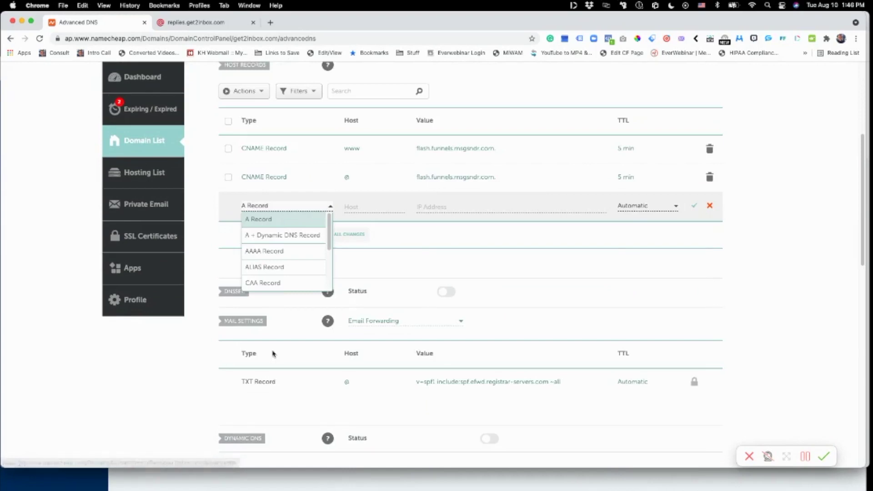
scroll(282, 269, "down", 1)
left_click(273, 286)
left_click(379, 210)
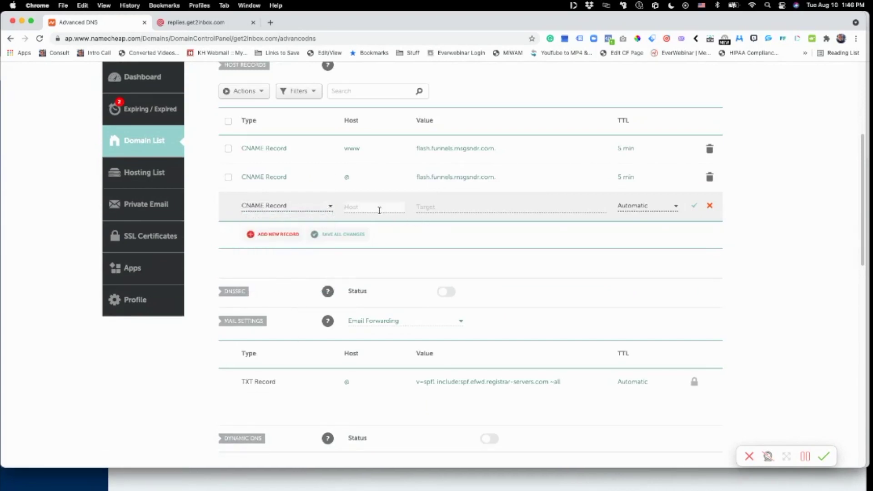
type("email.replies.")
key("BackSpace")
Set the new CNAME record's target to mailgun.org and TTL to 5 min, and save the record
left_click(437, 208)
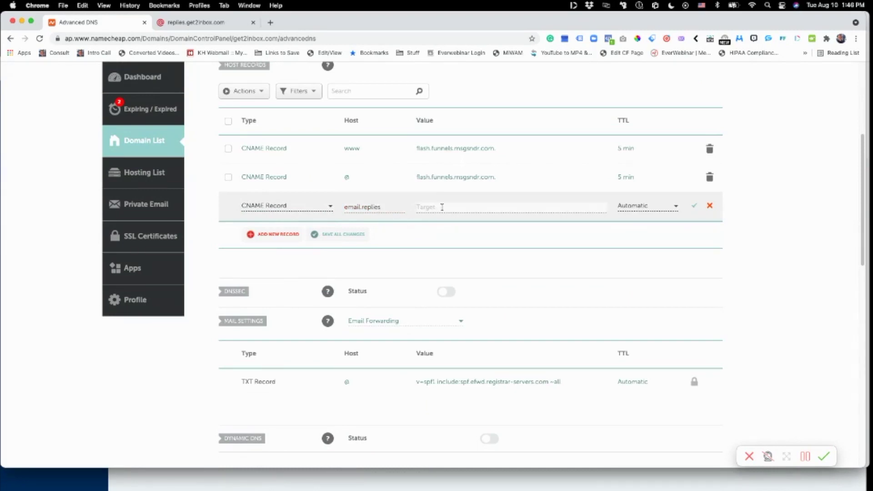
type("mailgun.org")
left_click(629, 210)
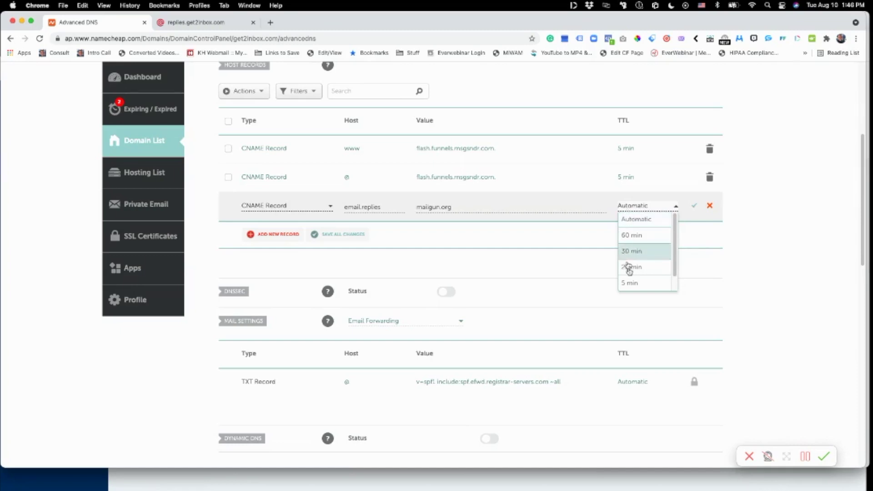
left_click(631, 283)
left_click(695, 208)
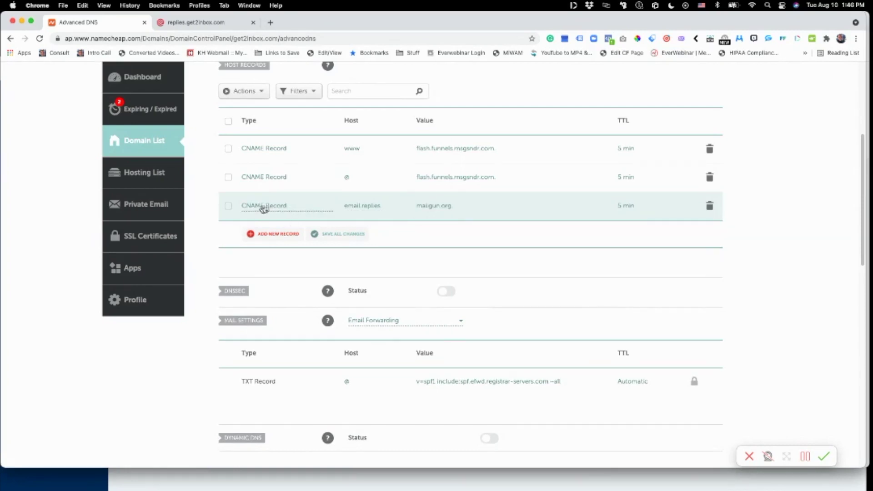
Switch back to Mailgun and copy the first MX record's value, mxa.mailgun.org
left_click(217, 25)
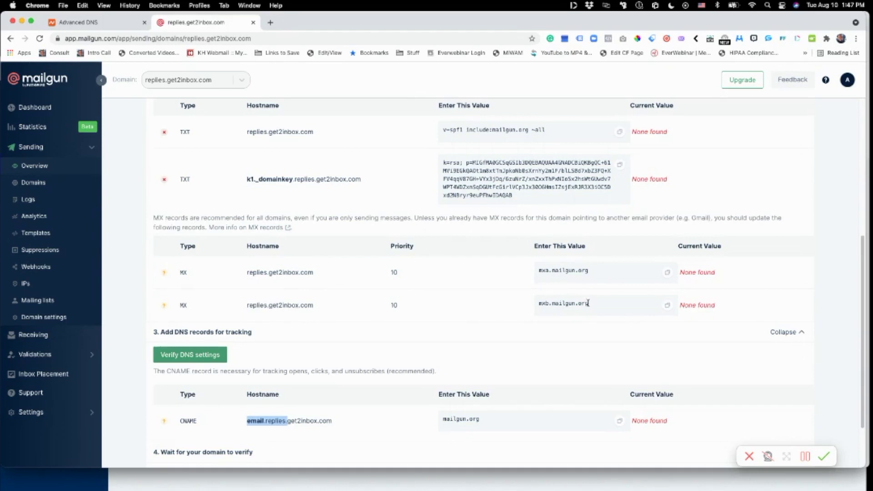
double_click(567, 269)
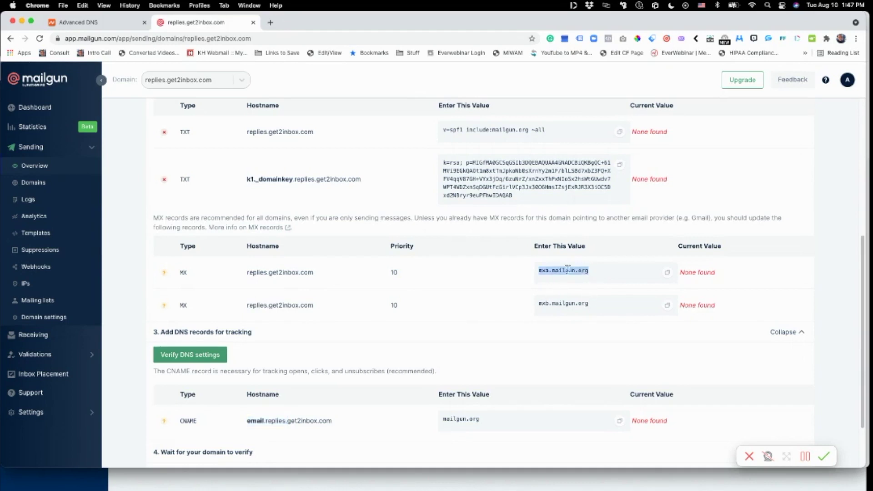
right_click(544, 271)
left_click(561, 292)
Switch to Namecheap and set the mail settings of get2inbox.com to Custom MX
left_click(115, 23)
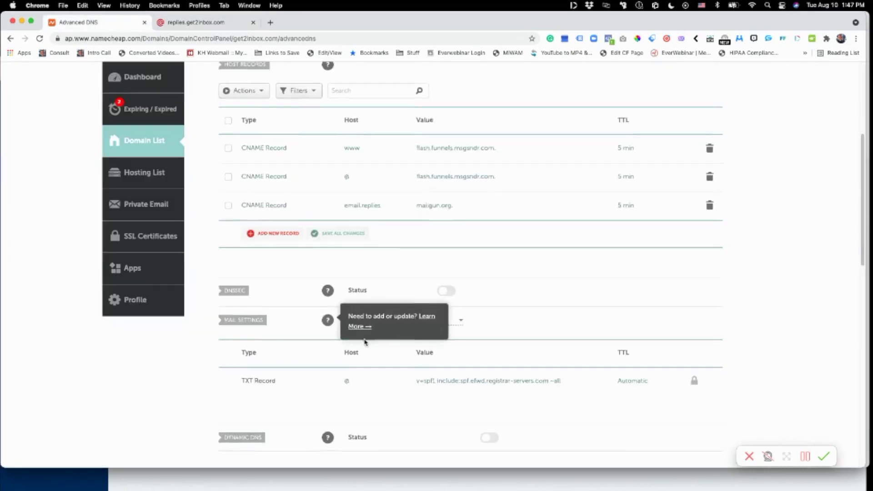
scroll(323, 323, "down", 5)
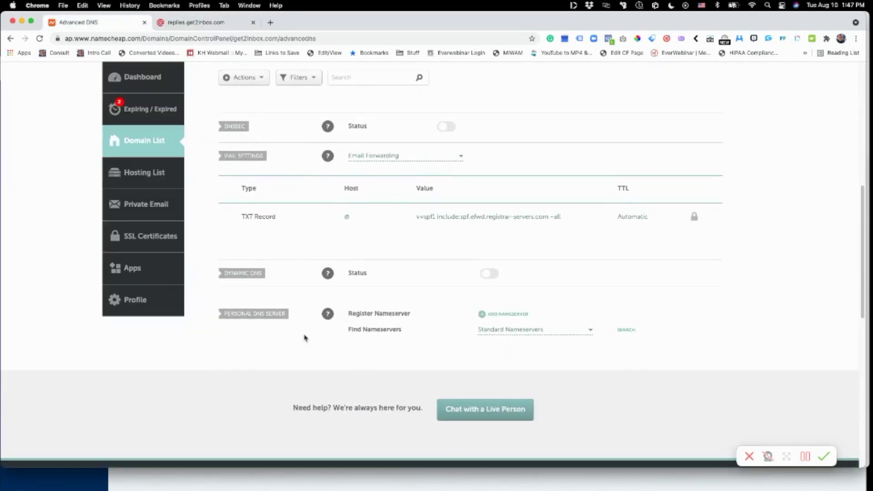
scroll(305, 337, "up", 5)
scroll(304, 338, "down", 1)
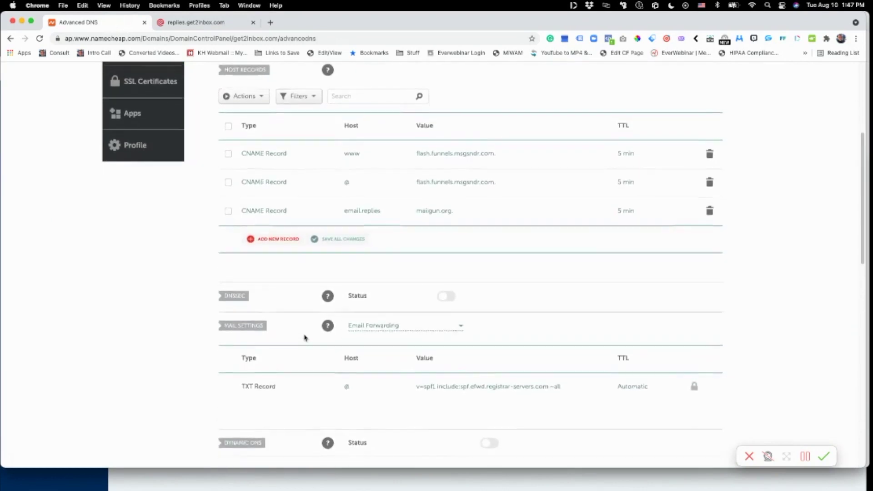
scroll(304, 338, "down", 2)
left_click(385, 285)
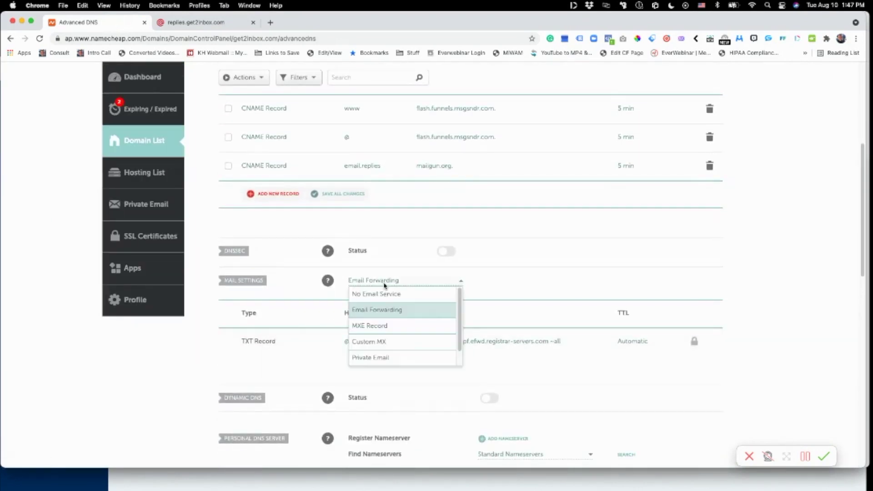
left_click(374, 341)
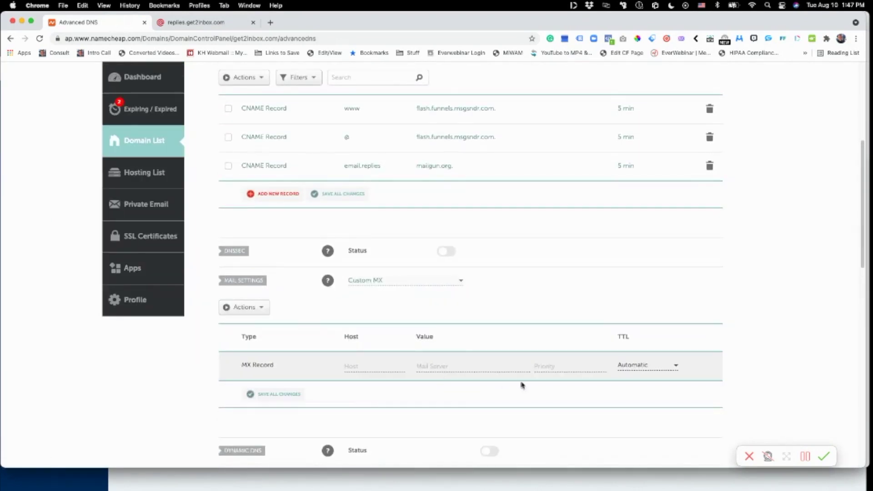
Fill in the MX record with host replies, mail server mxa.mailgun.org, priority 10 and TTL 5 min, and save it
scroll(522, 382, "down", 4)
left_click(385, 281)
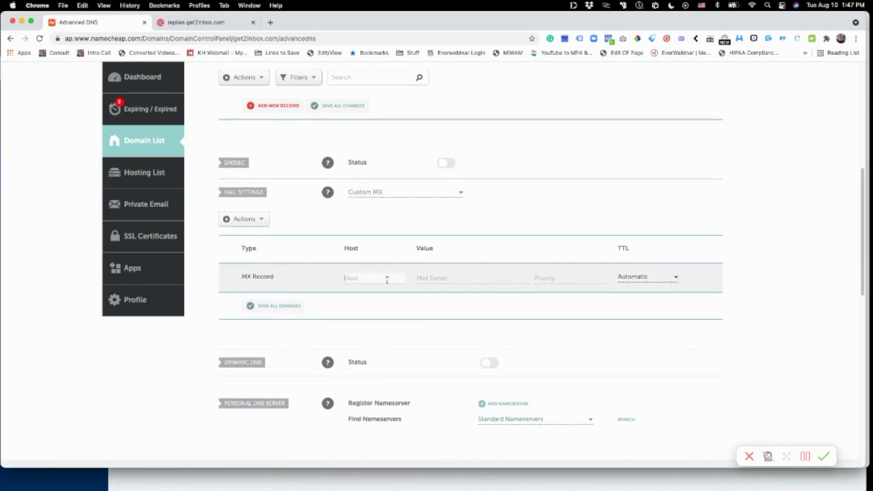
left_click(429, 278)
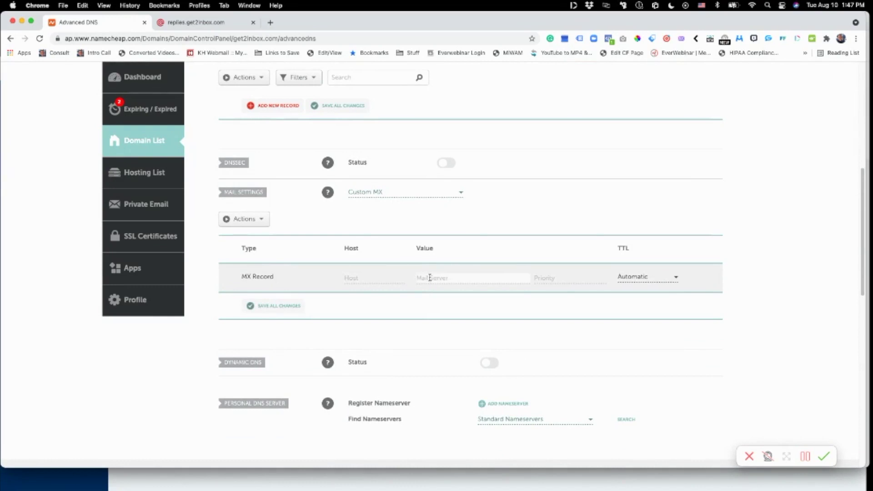
key("super+v")
left_click(370, 276)
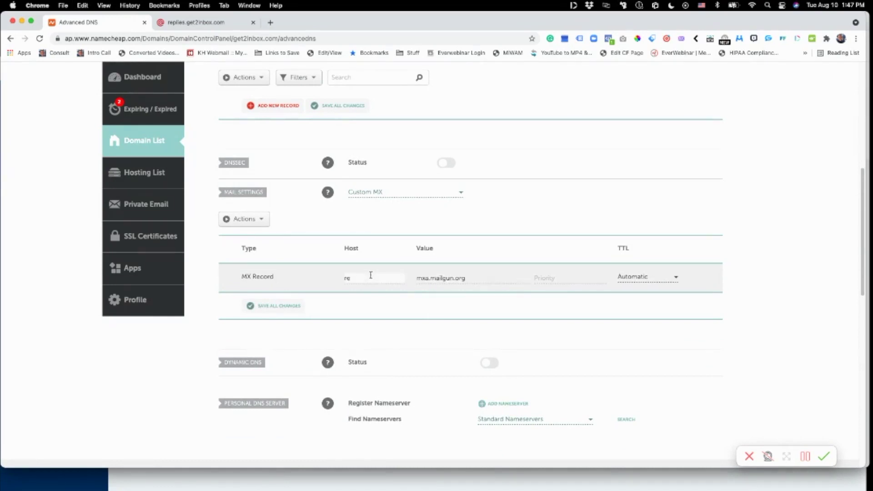
left_click(542, 276)
type("10")
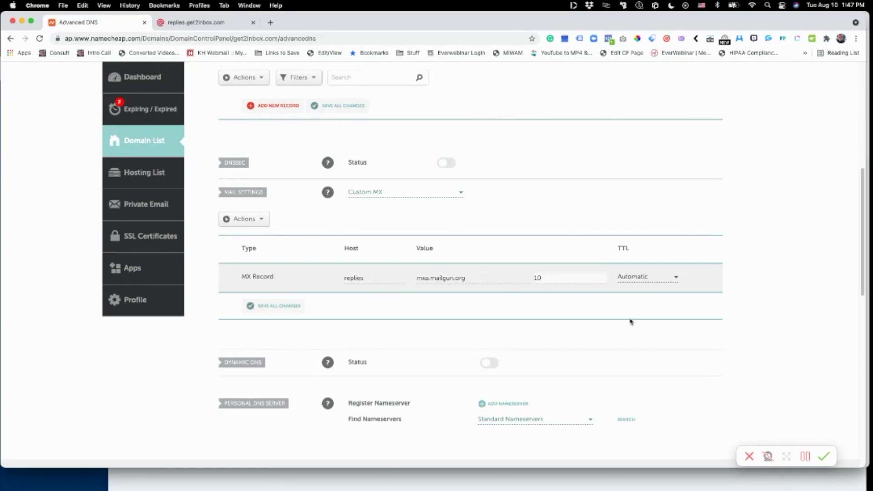
left_click(638, 279)
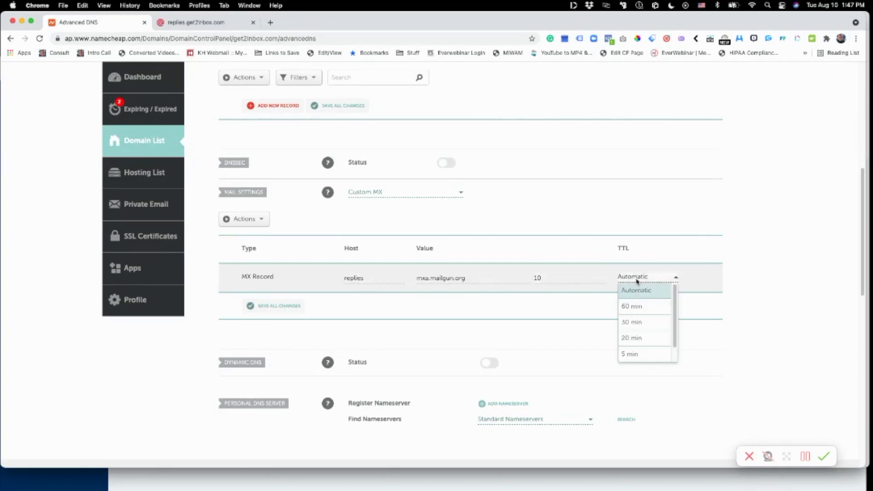
left_click(635, 350)
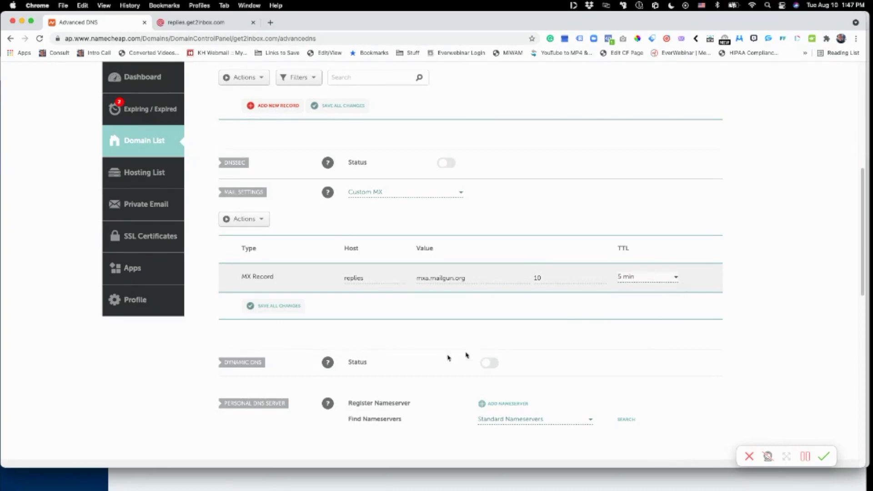
left_click(280, 306)
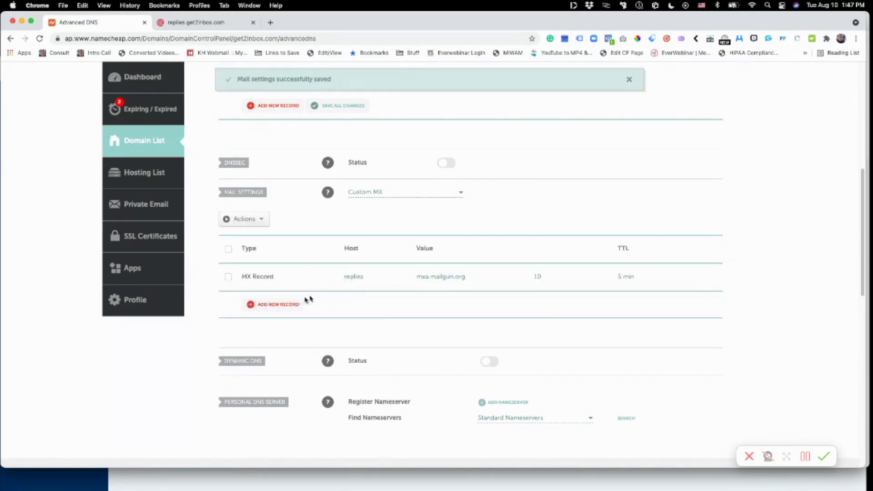
Add and save a second MX record with host replies, mail server mxb.mailgun.org, priority 10 and TTL 5 min
left_click(267, 305)
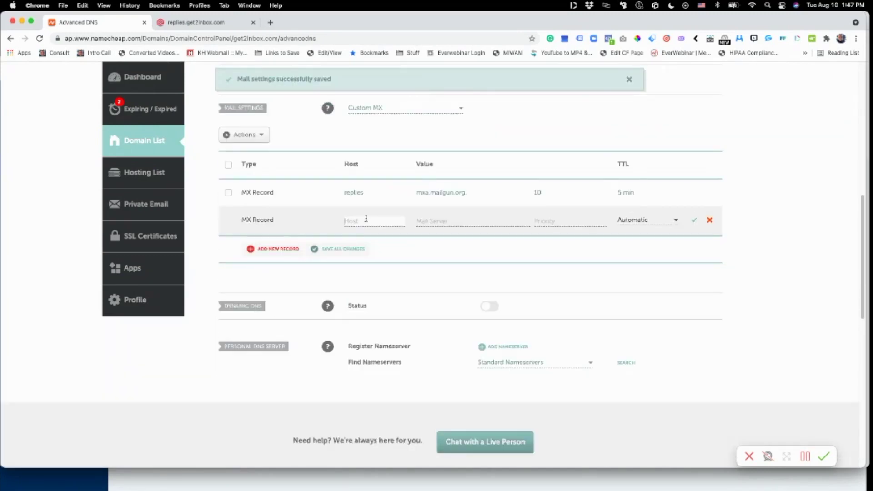
key("Tab")
key("super+v")
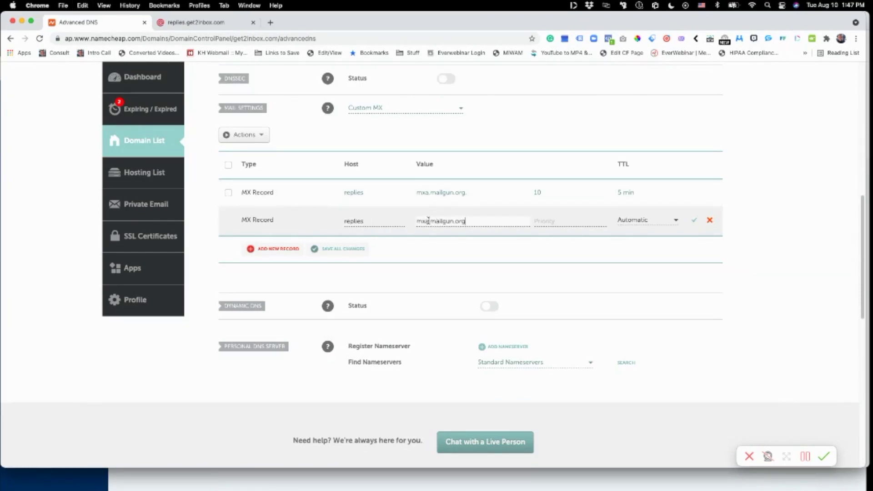
key("BackSpace")
type("b")
left_click(550, 222)
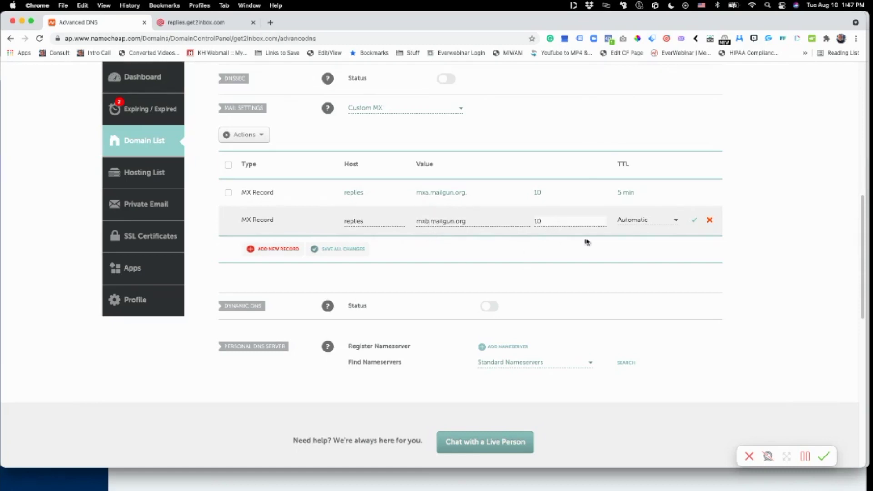
left_click(624, 222)
left_click(630, 299)
left_click(694, 220)
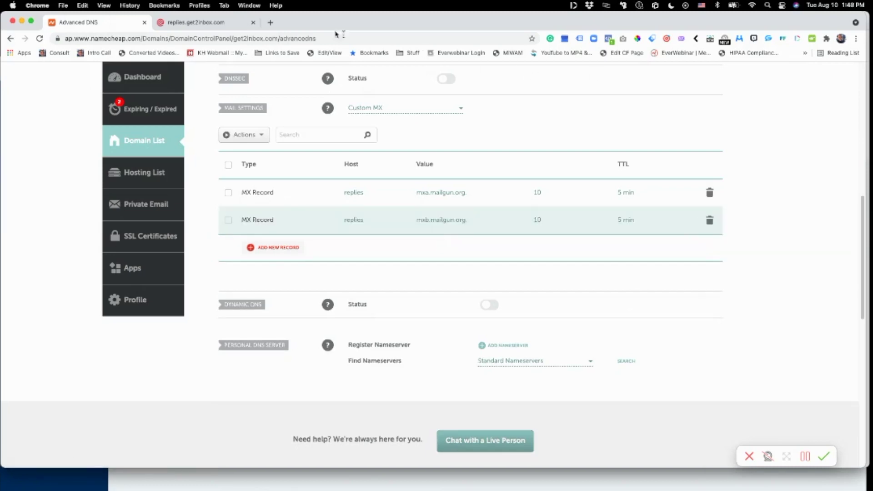
Switch to Mailgun and copy the SPF TXT record value "v=spf1 include:mailgun.org ~all"
left_click(226, 25)
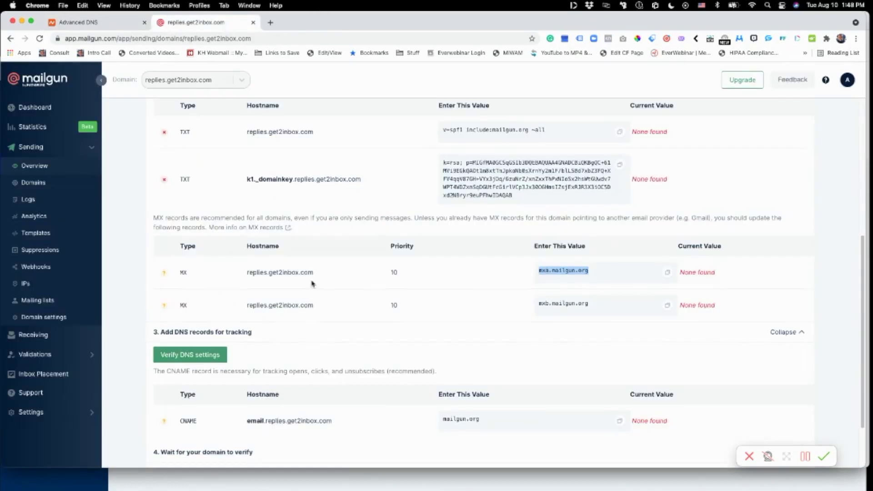
scroll(312, 284, "up", 3)
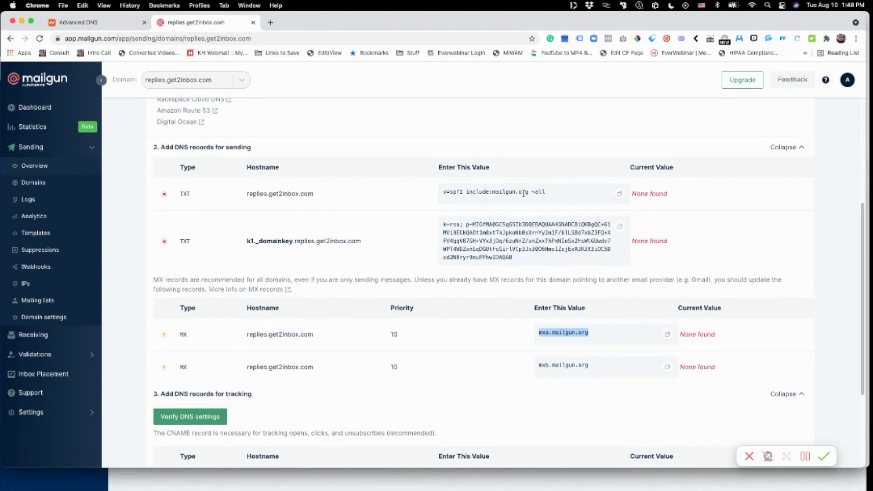
left_click_drag(544, 192, 474, 192)
left_click_drag(569, 192, 556, 195)
right_click(467, 192)
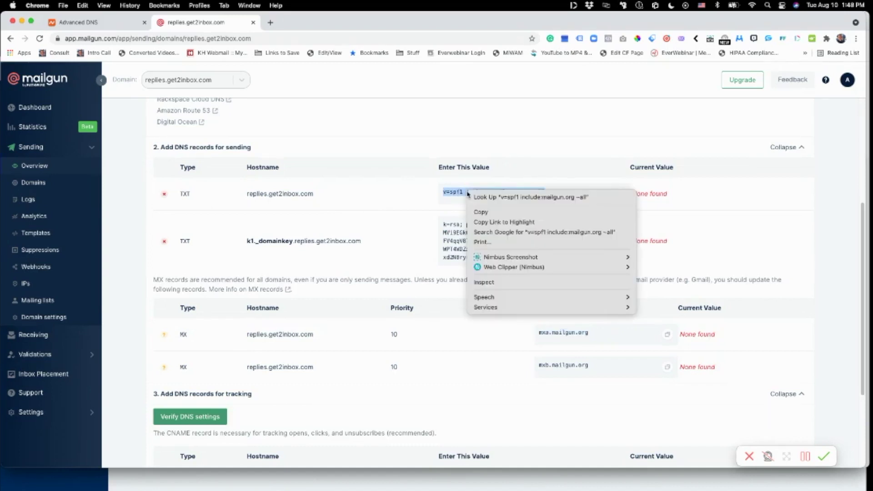
left_click(480, 211)
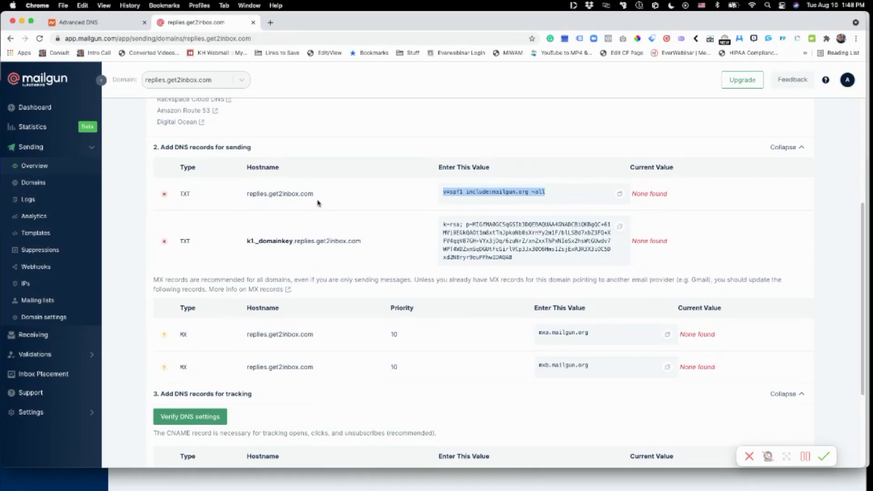
Switch to Namecheap and add a new host record of type TXT Record for get2inbox.com
left_click(76, 23)
scroll(352, 187, "up", 5)
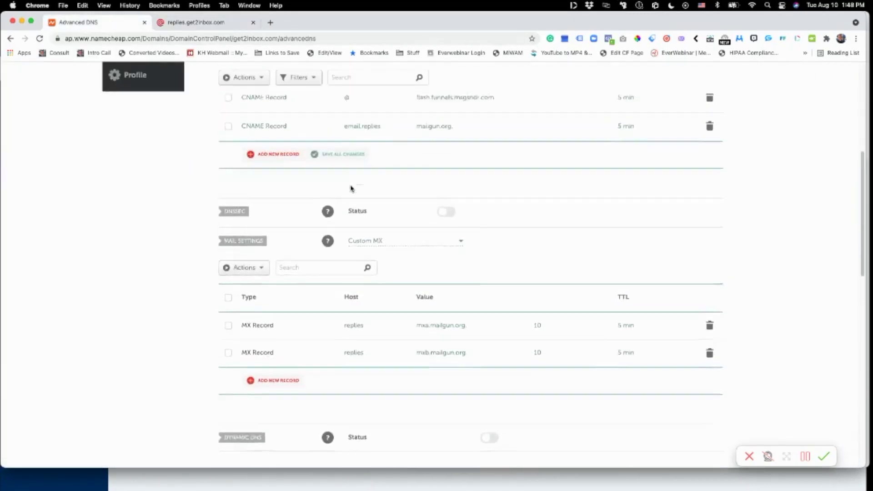
scroll(351, 188, "up", 3)
left_click(273, 260)
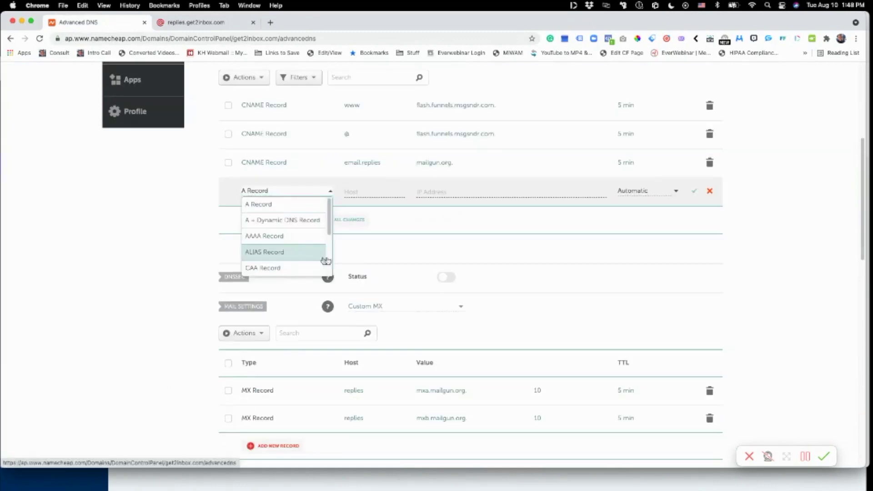
scroll(291, 227, "down", 5)
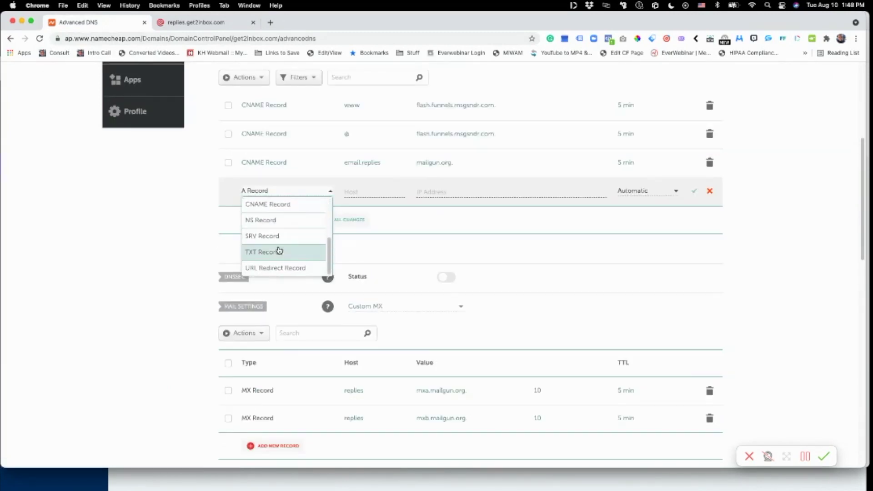
left_click(280, 250)
Fill in the new TXT record with host replies, the copied SPF value "v=spf1 include:mailgun.org ~all" and TTL 5 min, and save it
left_click(359, 192)
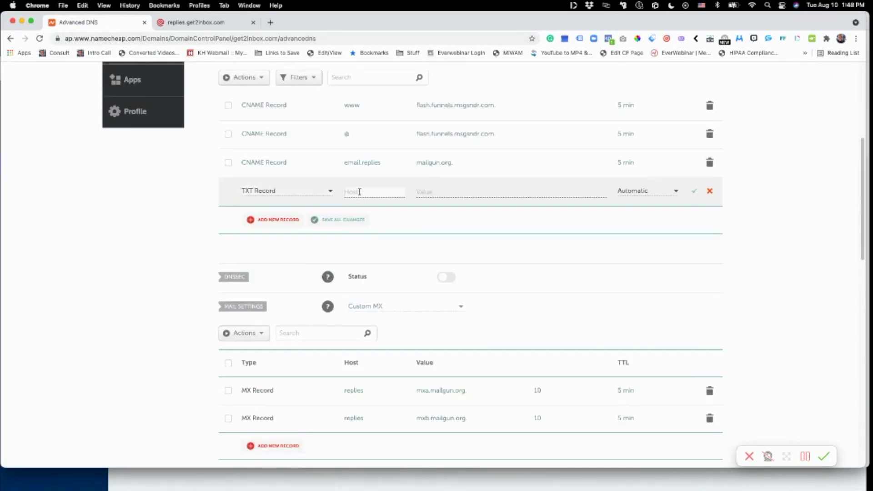
type("replies")
key("Tab")
key("super+v")
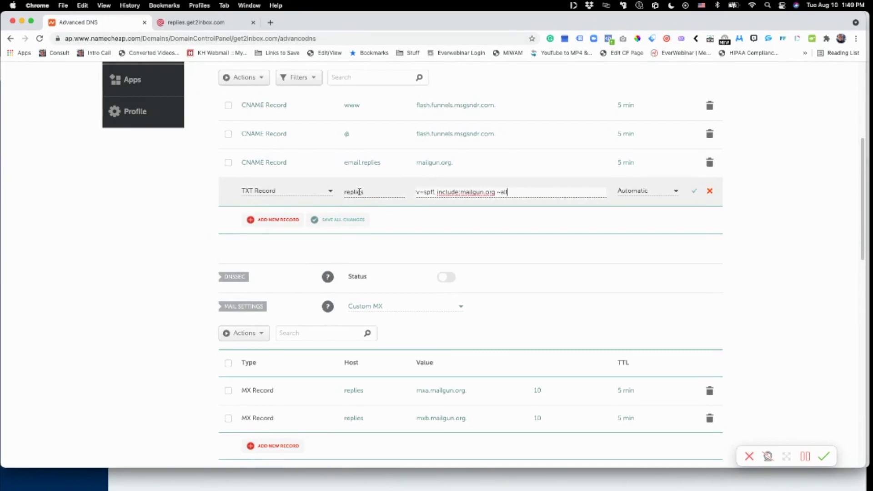
left_click(664, 191)
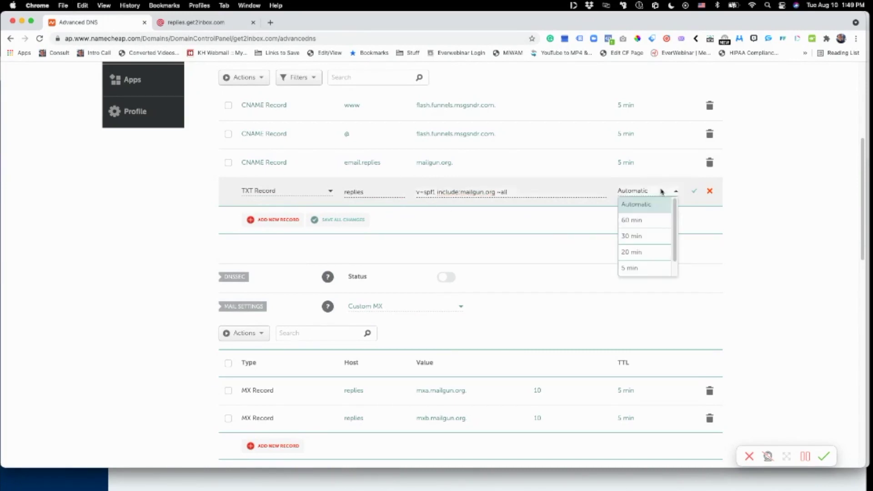
left_click(628, 268)
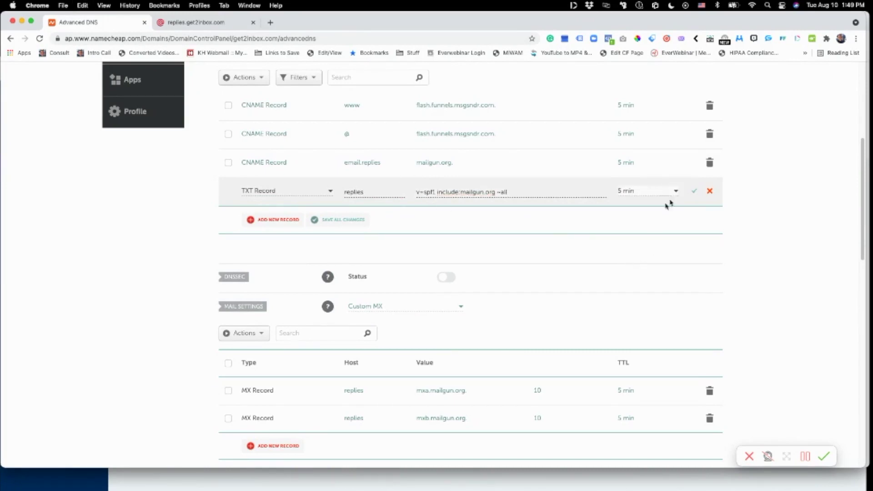
left_click(694, 192)
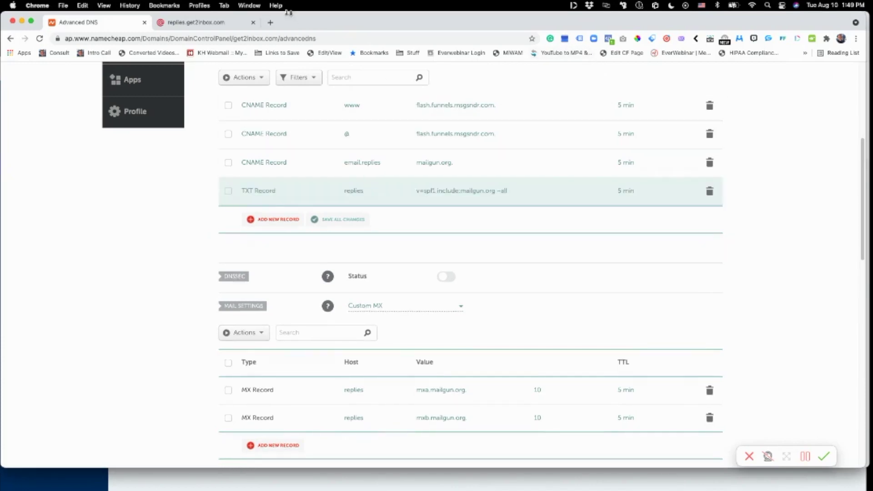
Switch to Mailgun and copy the k1._domainkey.replies part of the second TXT record's hostname
left_click(212, 21)
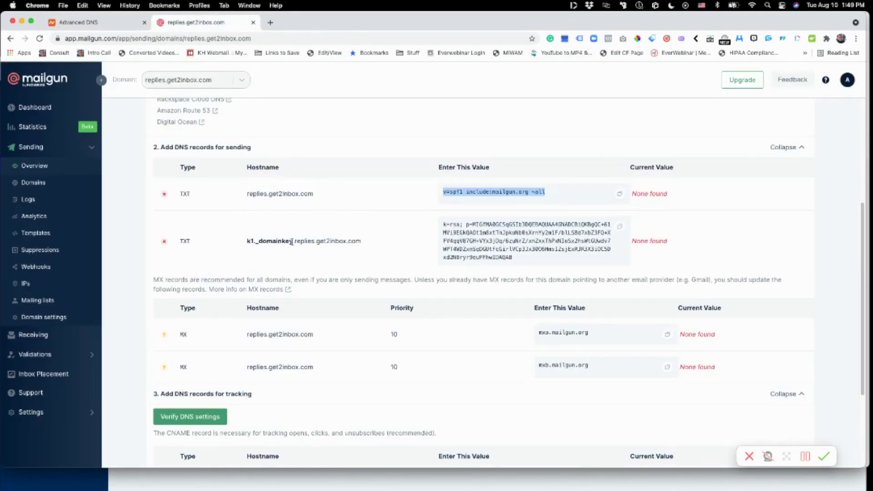
left_click_drag(317, 241, 246, 245)
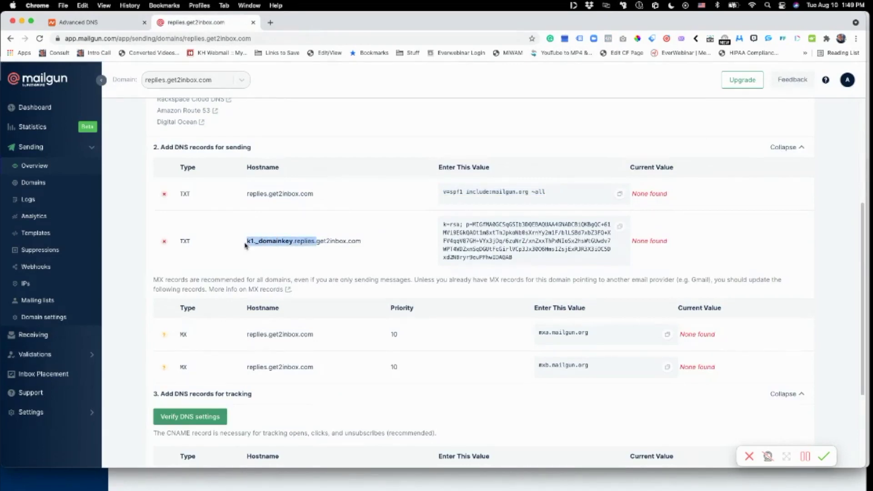
right_click(301, 243)
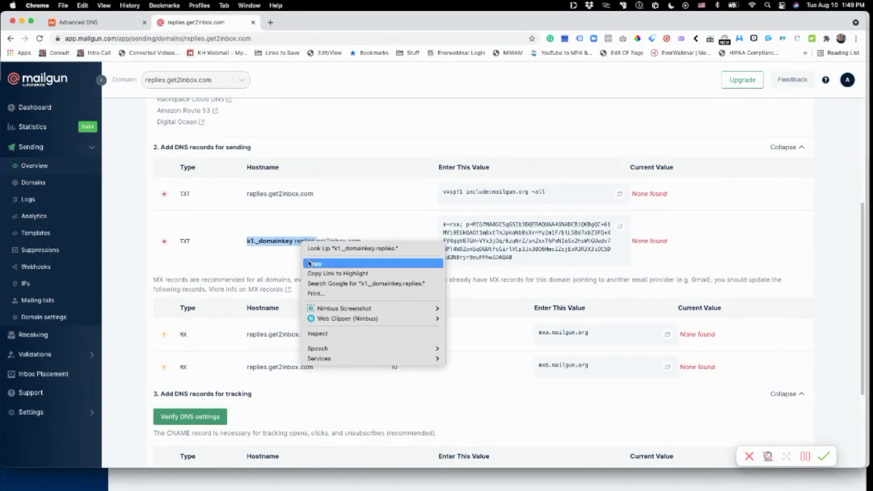
left_click(311, 264)
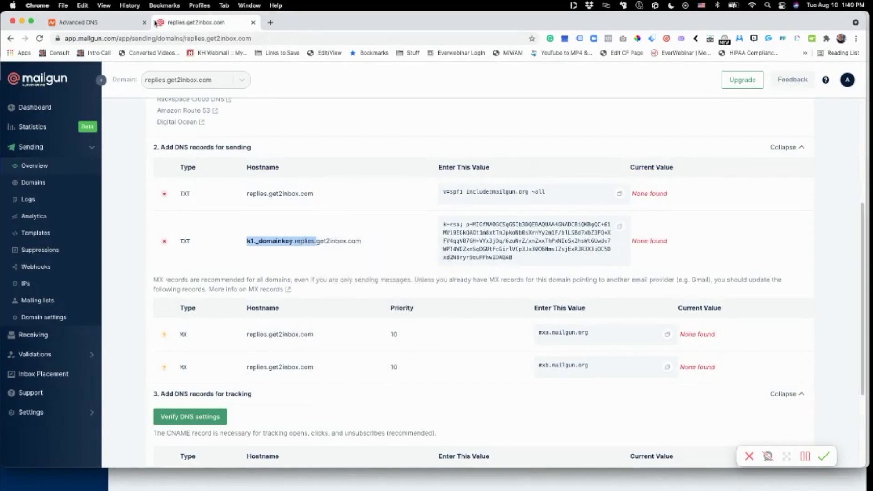
Switch to Namecheap and add another TXT record with the copied host k1._domainkey.replies
left_click(91, 22)
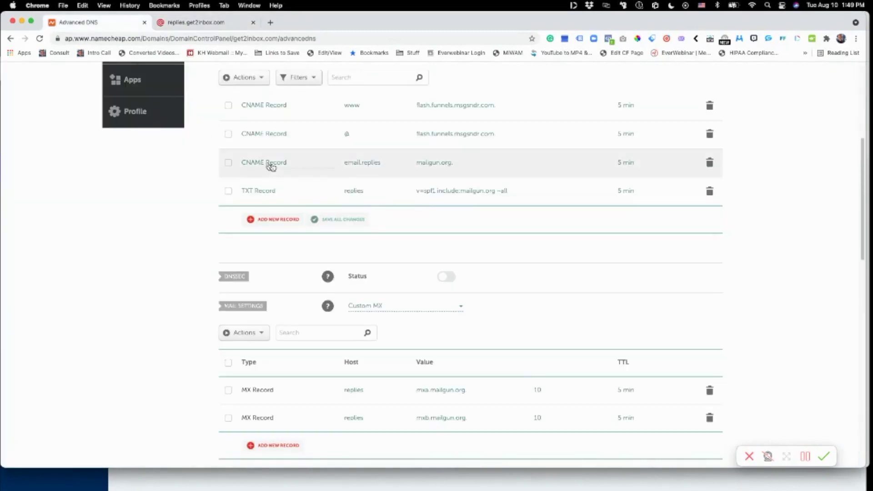
left_click(278, 221)
scroll(266, 257, "down", 3)
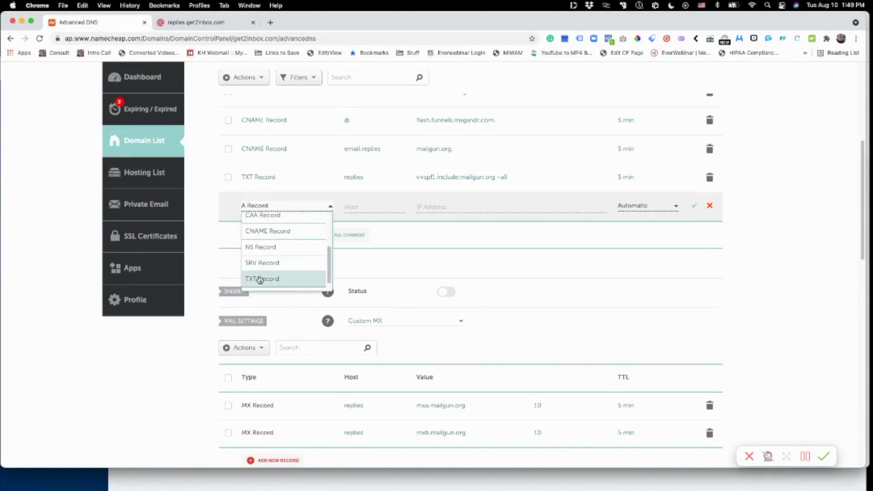
left_click(263, 279)
left_click(349, 207)
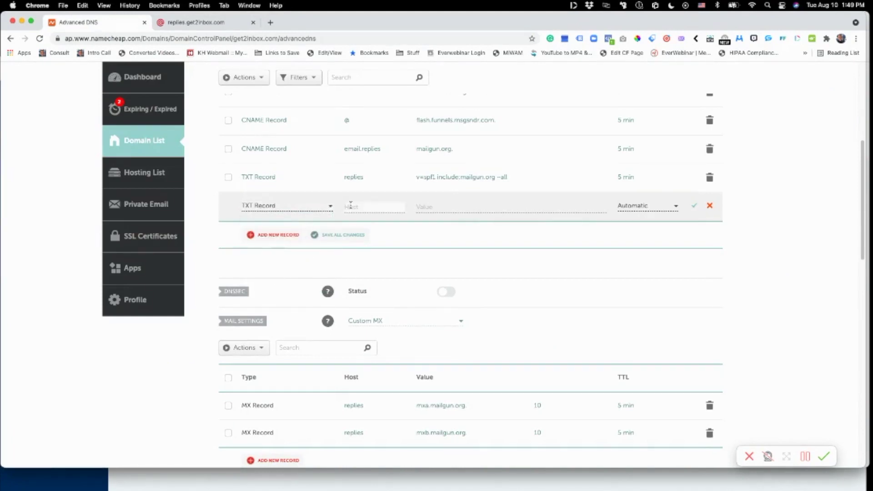
key("super+v")
left_click(452, 208)
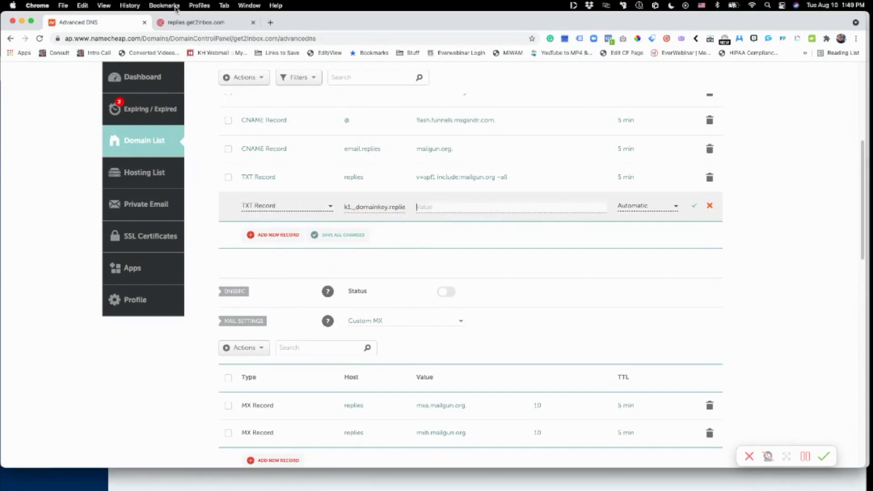
Copy the k1._domainkey record's "k=rsa; p=…" value in Mailgun and paste it as the value of the new TXT record in Namecheap
left_click(196, 22)
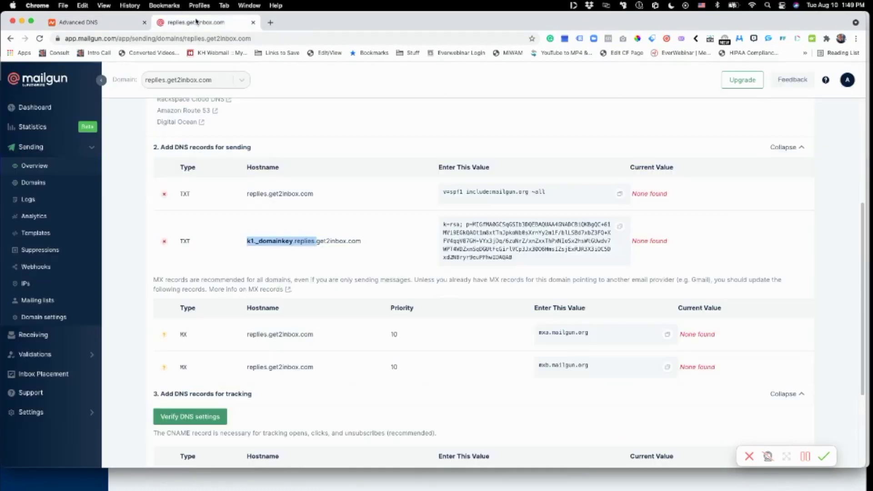
left_click(621, 229)
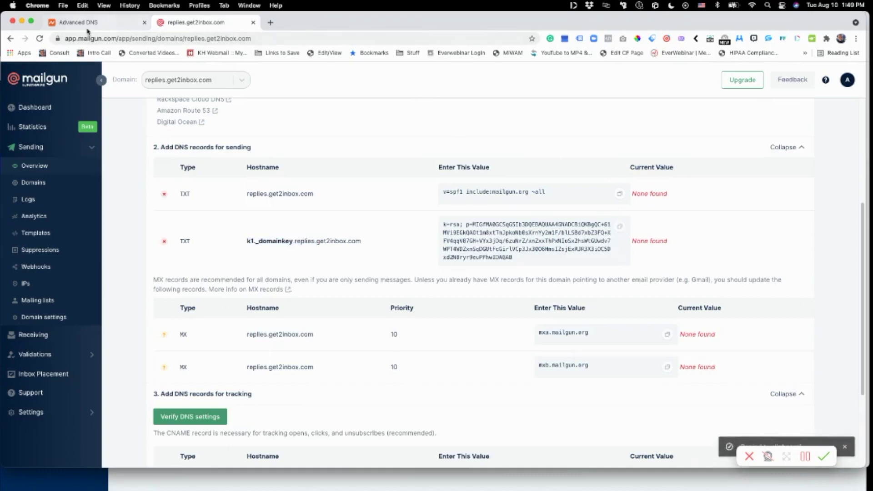
left_click(88, 24)
key("ctrl+v")
left_click(200, 22)
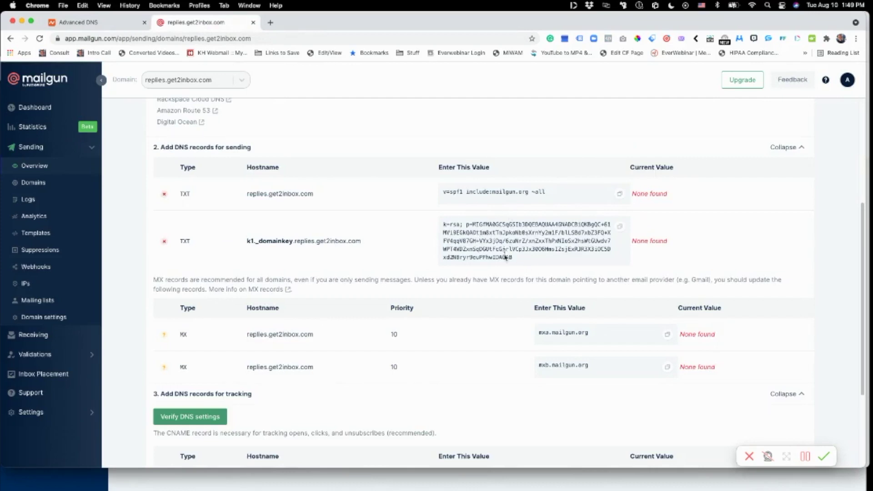
left_click(120, 22)
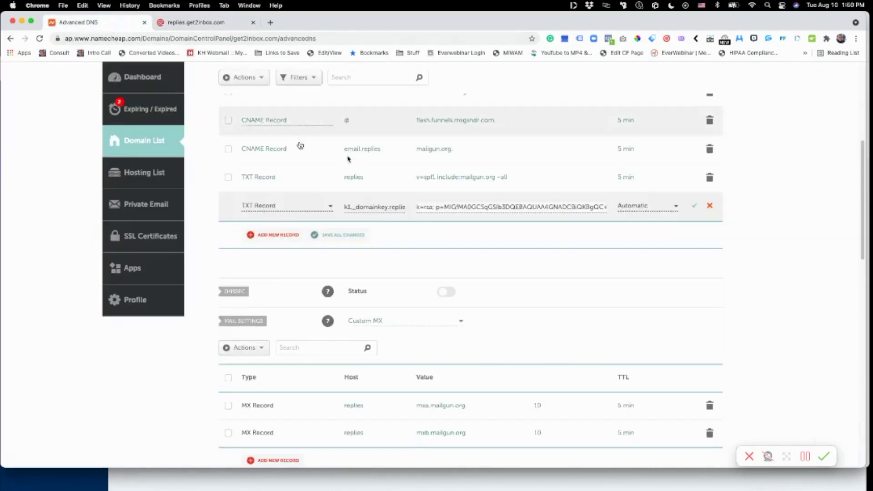
Set the k1._domainkey TXT record's TTL to 5 min, save it, and review the host and MX records
left_click(646, 206)
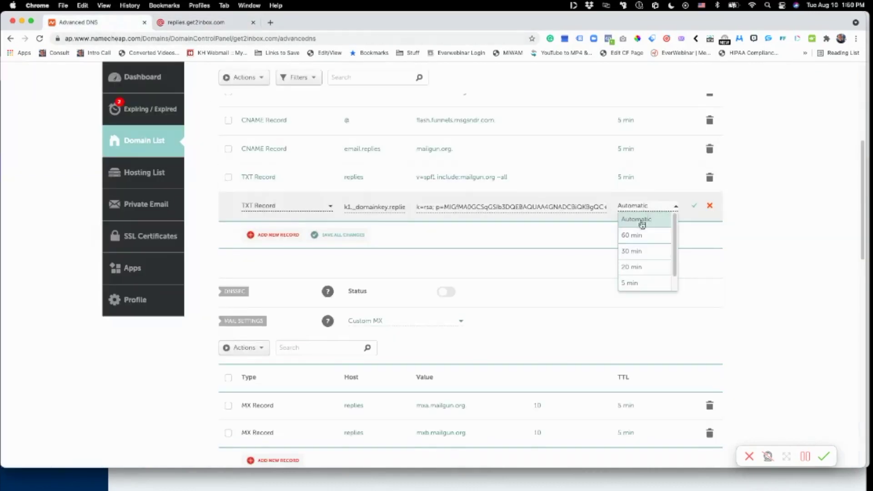
left_click(639, 283)
left_click(694, 206)
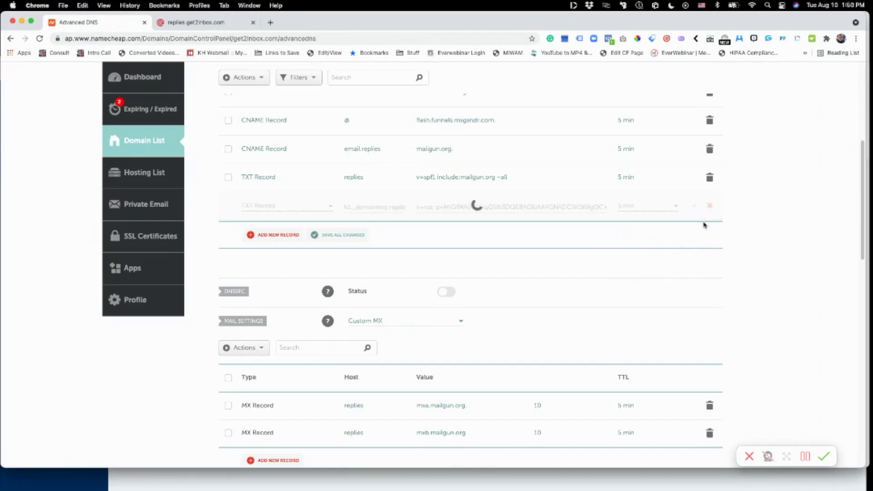
scroll(460, 273, "up", 3)
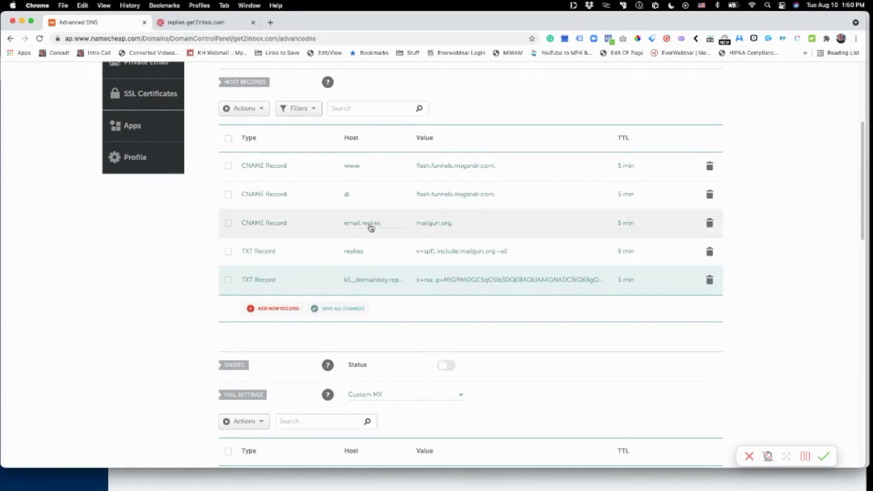
scroll(363, 271, "down", 4)
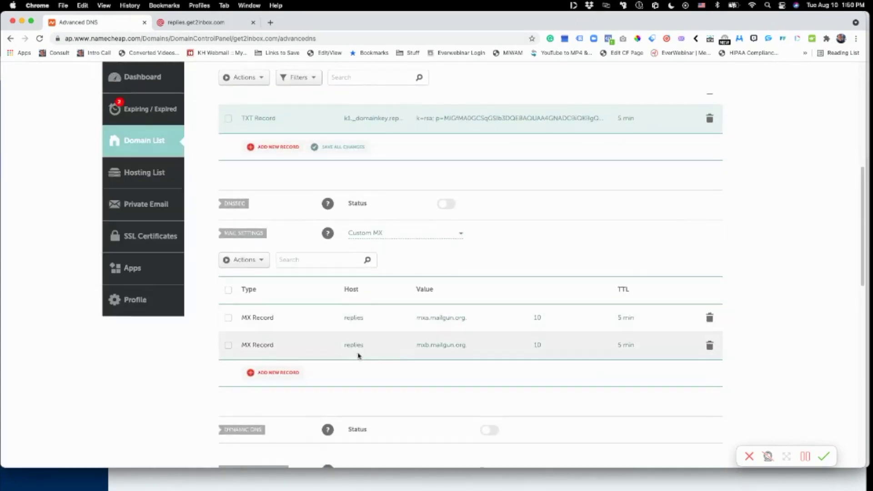
scroll(409, 266, "up", 4)
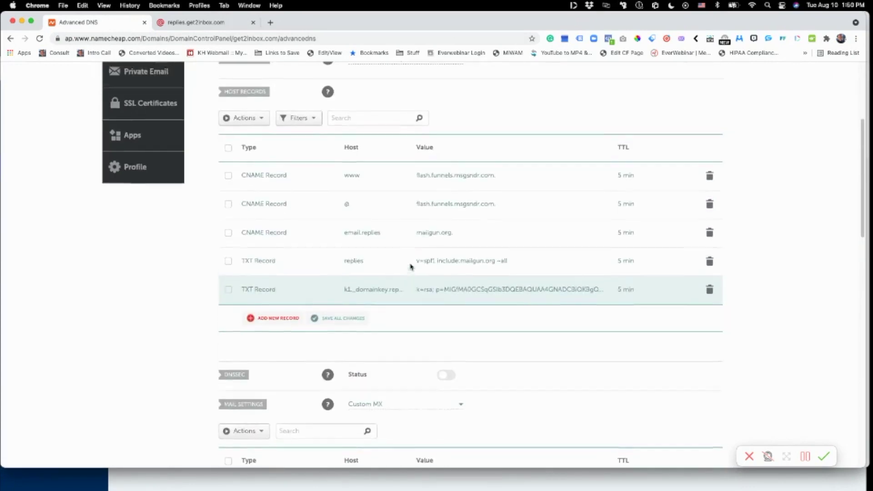
Switch to Mailgun and verify the DNS settings of replies.get2inbox.com
left_click(183, 20)
scroll(373, 231, "up", 3)
scroll(373, 232, "up", 2)
scroll(373, 232, "down", 3)
scroll(373, 231, "down", 5)
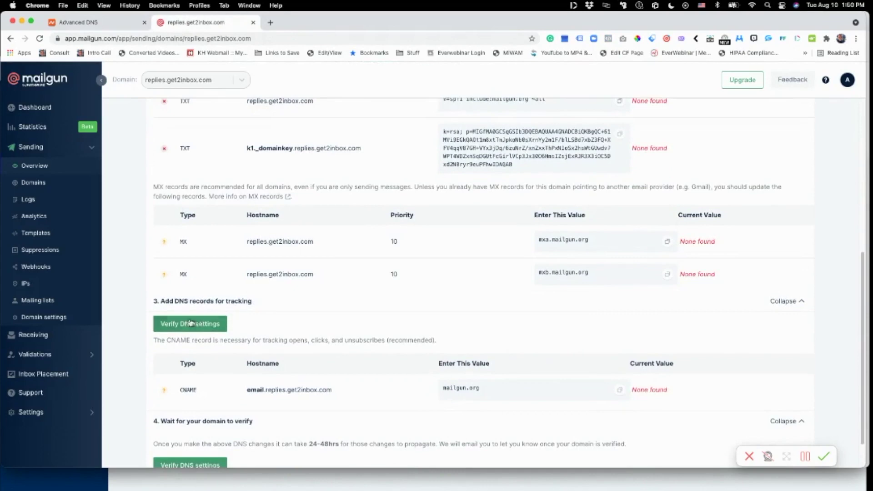
left_click(196, 323)
Check the current values of the DNS records and run the DNS settings verification again
scroll(316, 301, "up", 3)
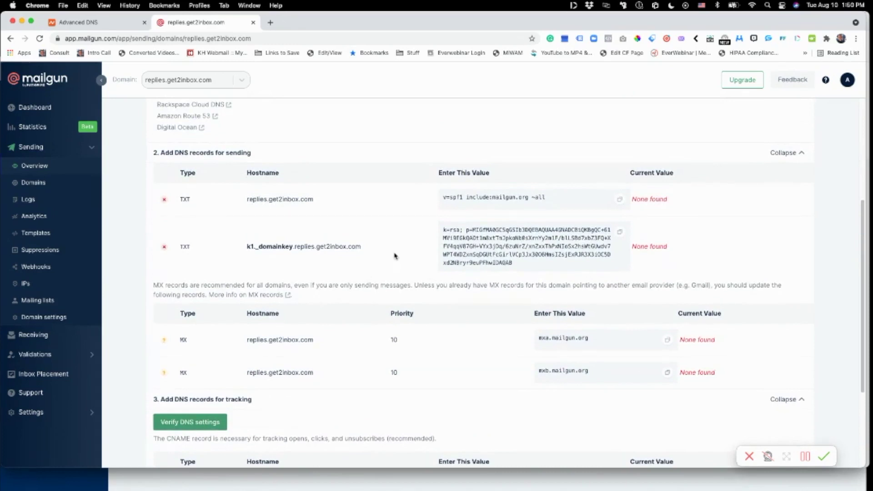
scroll(395, 256, "down", 2)
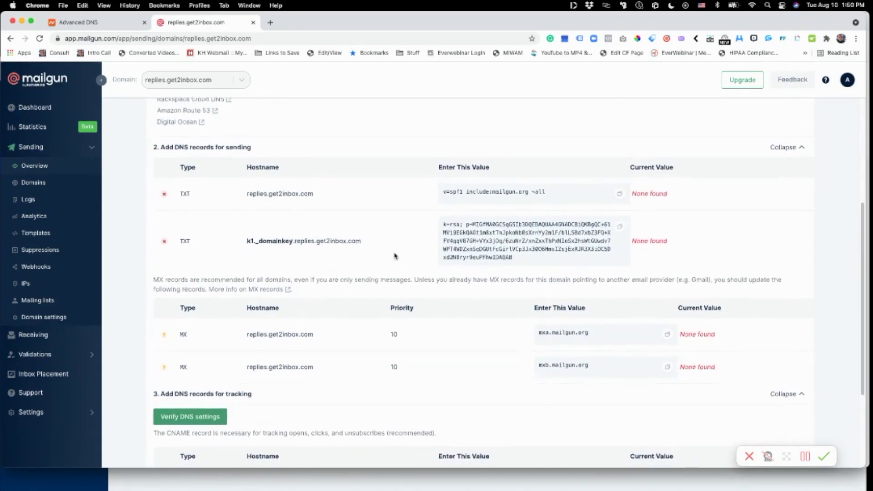
left_click(199, 370)
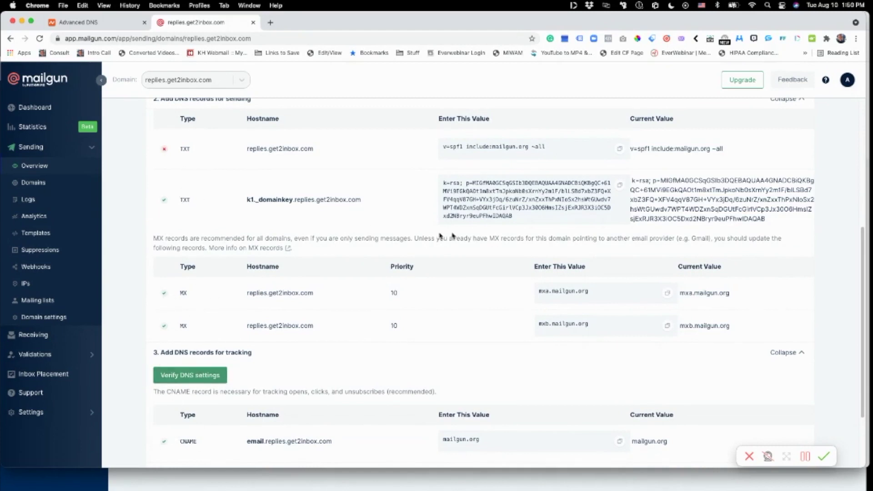
Compare the SPF record's current value with the required one, copy the required value again, and switch to Namecheap
scroll(493, 230, "up", 1)
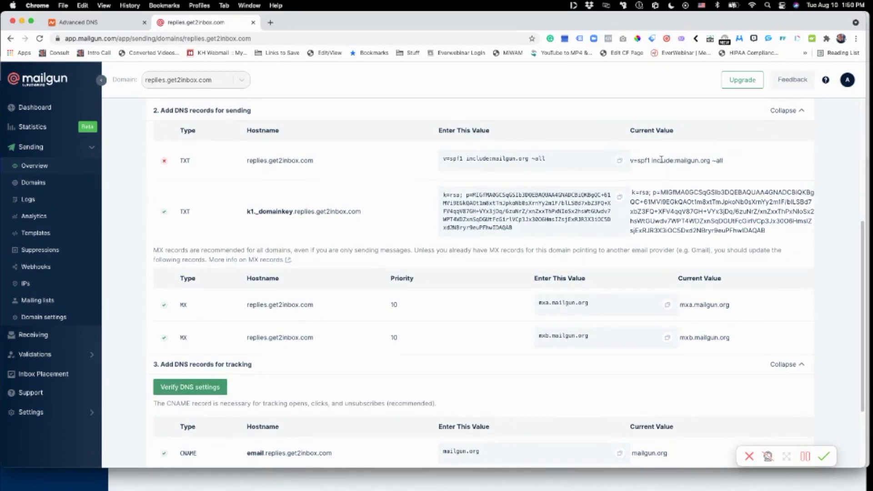
left_click_drag(718, 160, 629, 164)
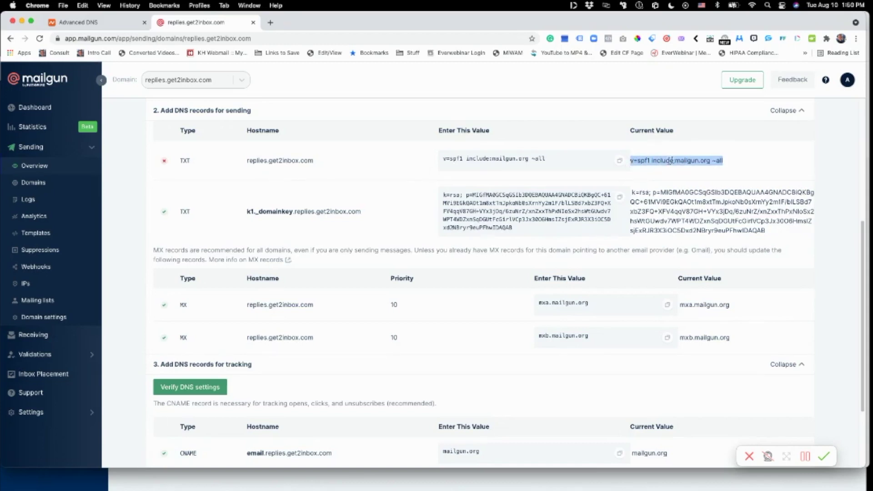
left_click(730, 163)
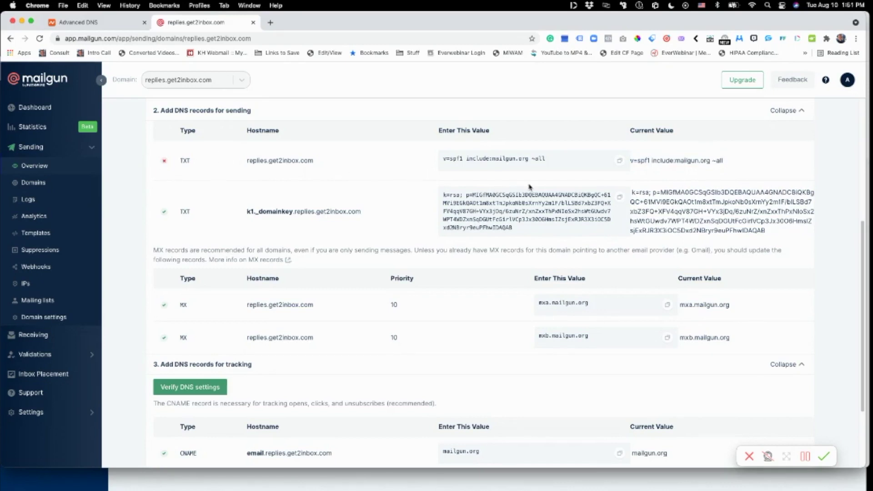
left_click(552, 162)
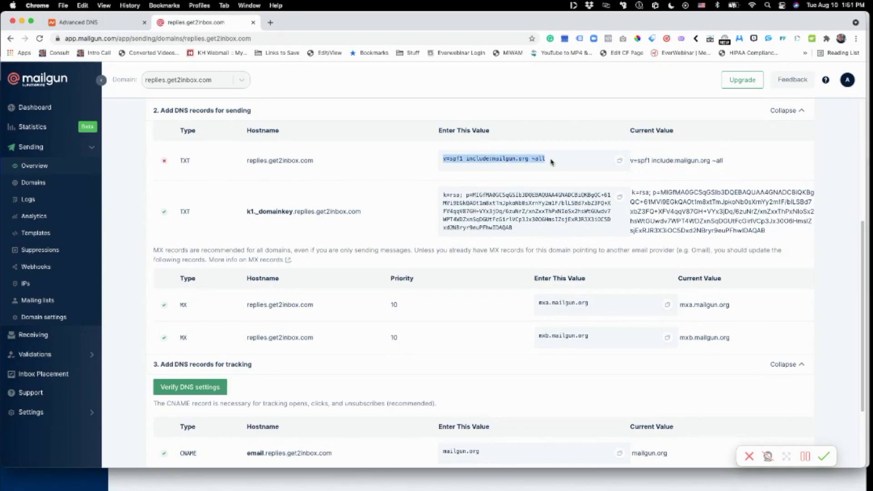
left_click(620, 162)
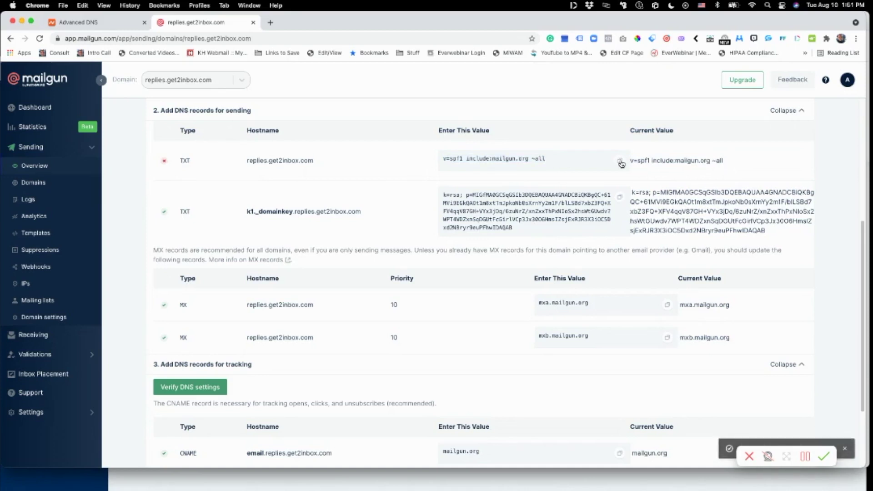
left_click(108, 24)
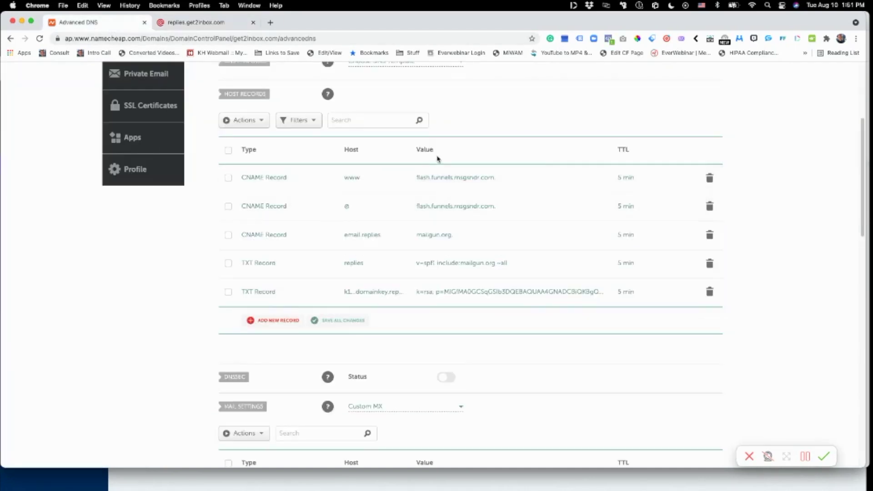
Replace the replies TXT record's value with the copied v=spf1 include:mailgun.org ~all and save the record
left_click(444, 263)
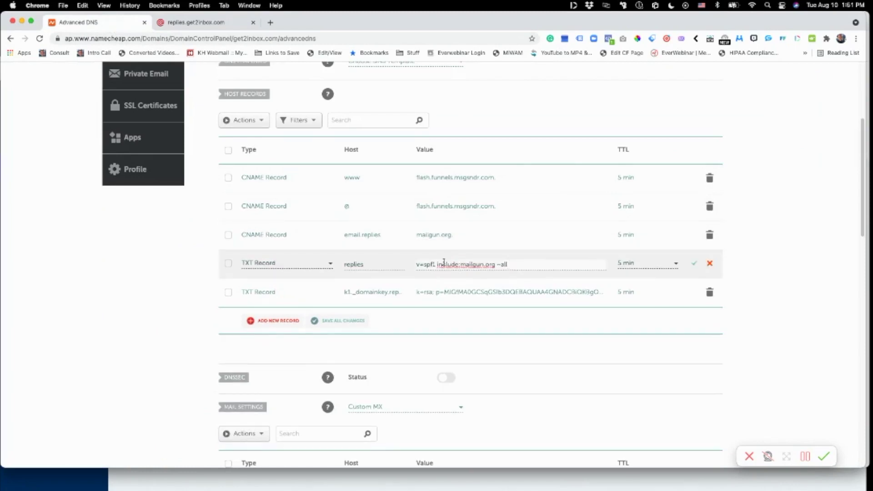
left_click_drag(511, 263, 411, 269)
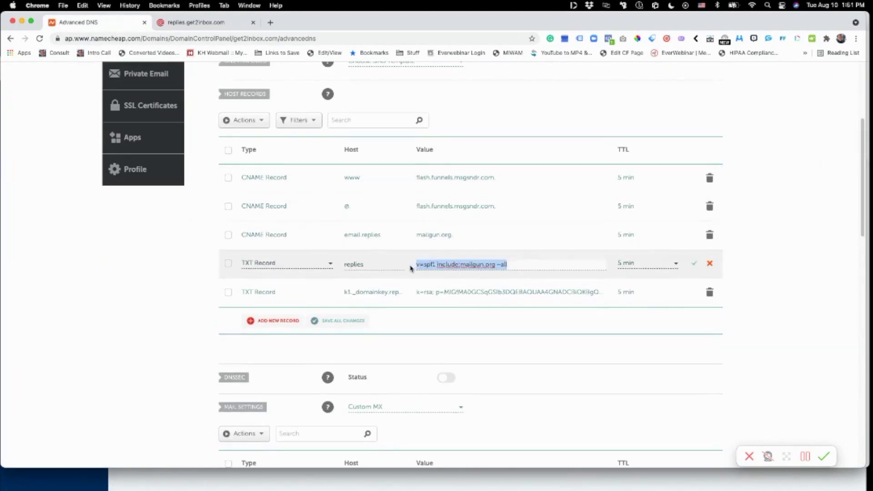
left_click(411, 269)
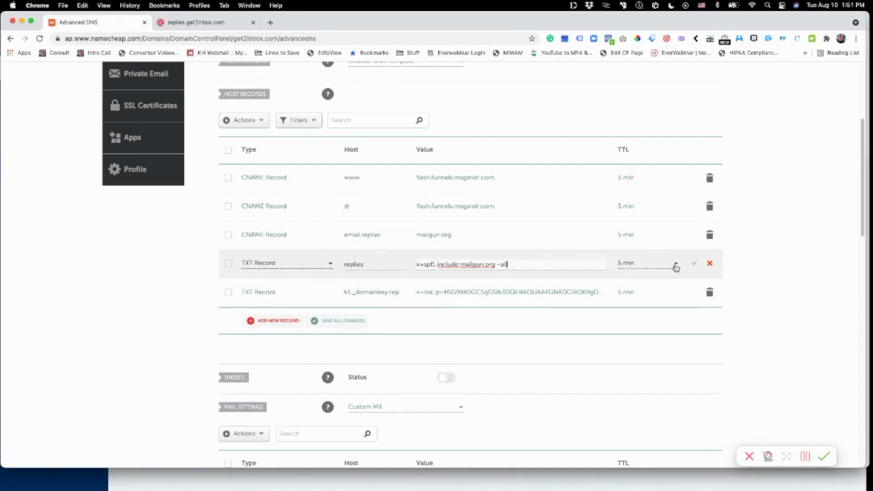
left_click(695, 265)
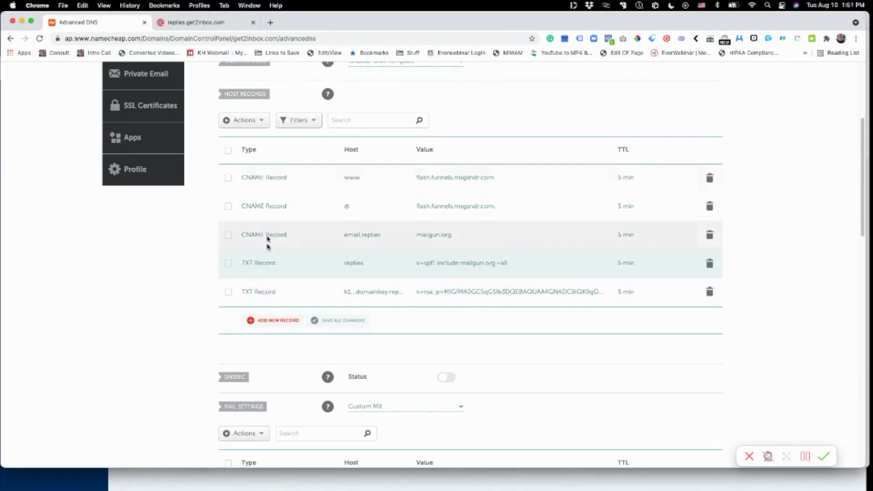
Switch to Mailgun, verify the DNS settings again, and open the DNS records of replies.get2inbox.com to check each record's status
left_click(203, 26)
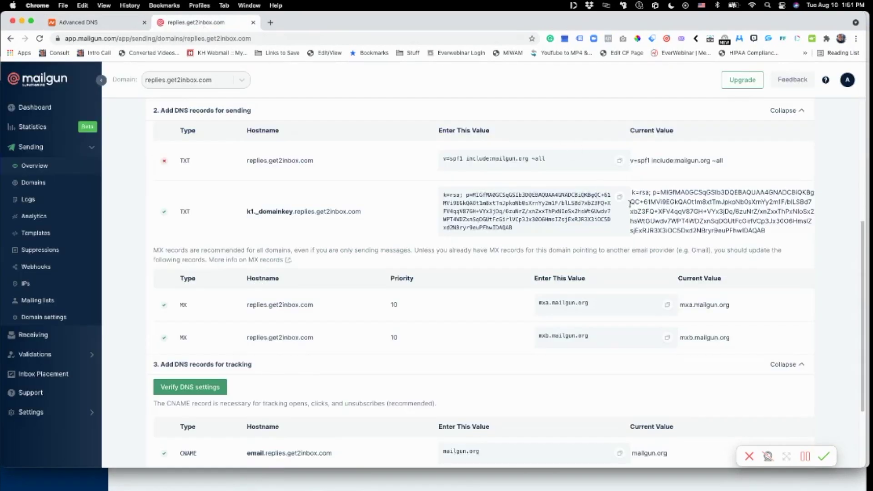
left_click(190, 390)
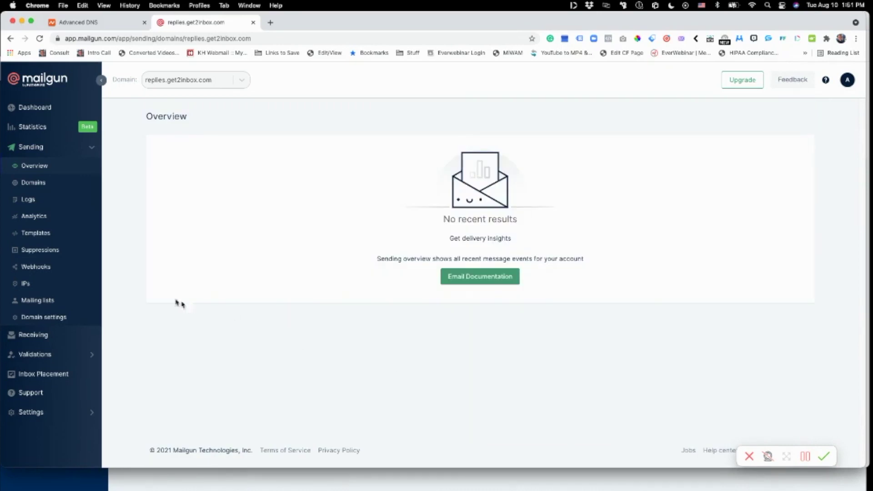
left_click(46, 318)
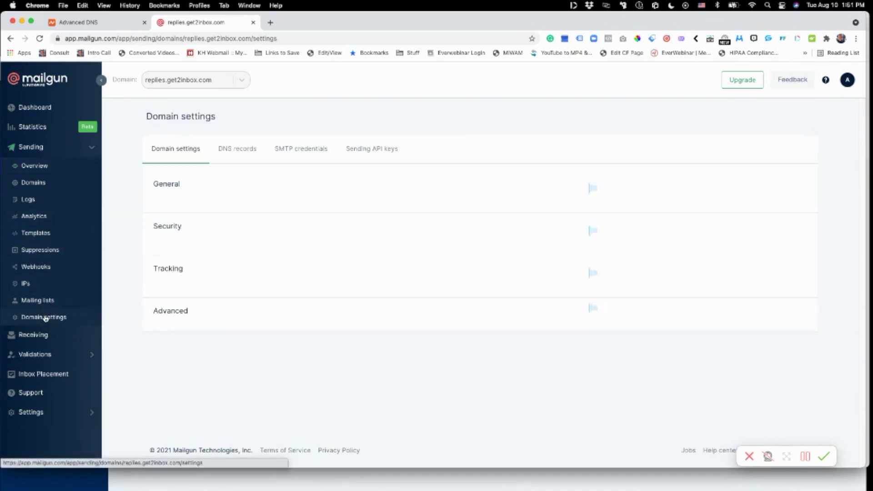
left_click(236, 157)
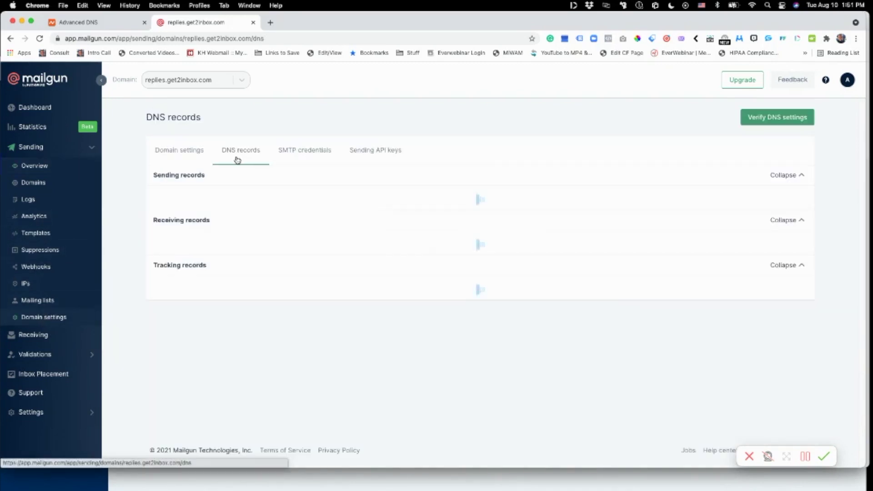
scroll(220, 293, "down", 5)
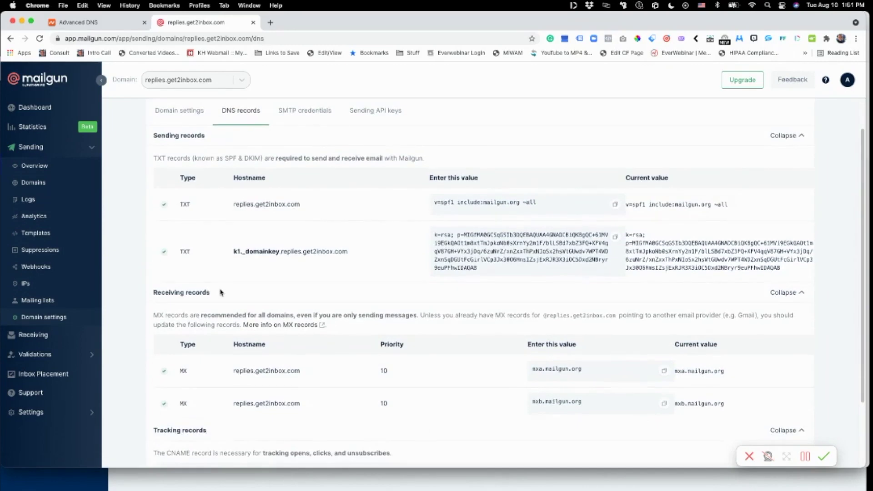
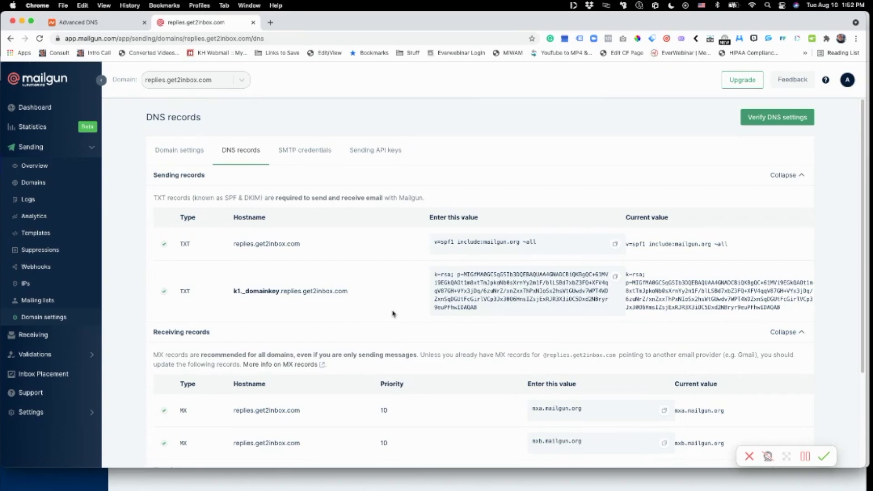
left_click(805, 459)
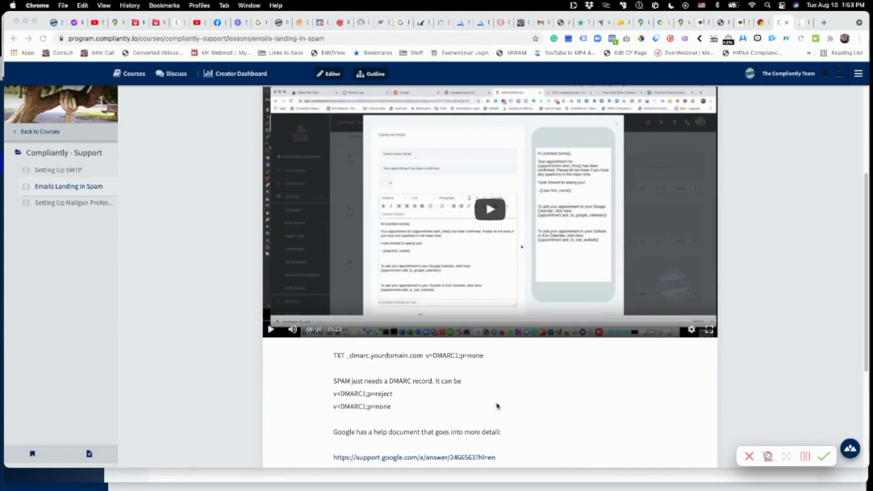
Copy the _dmarc. prefix from the TXT record line in the Emails Landing In Spam lesson
left_click(335, 358)
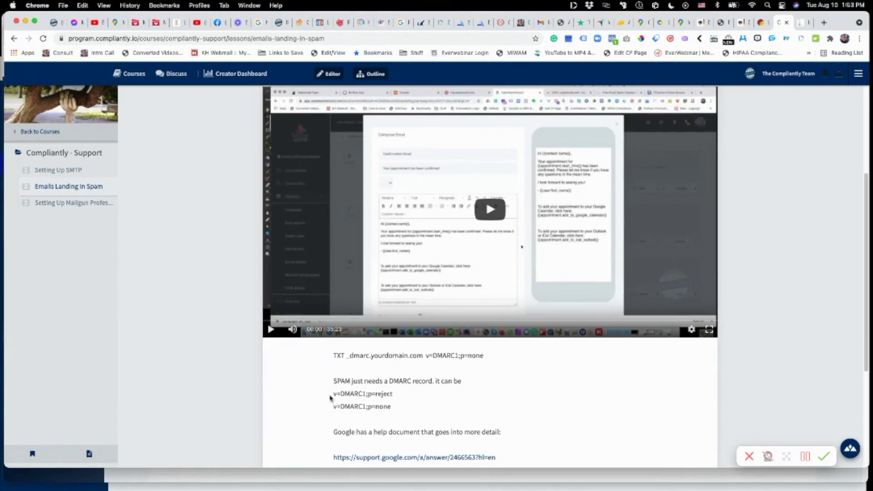
left_click_drag(347, 356, 372, 356)
right_click(360, 358)
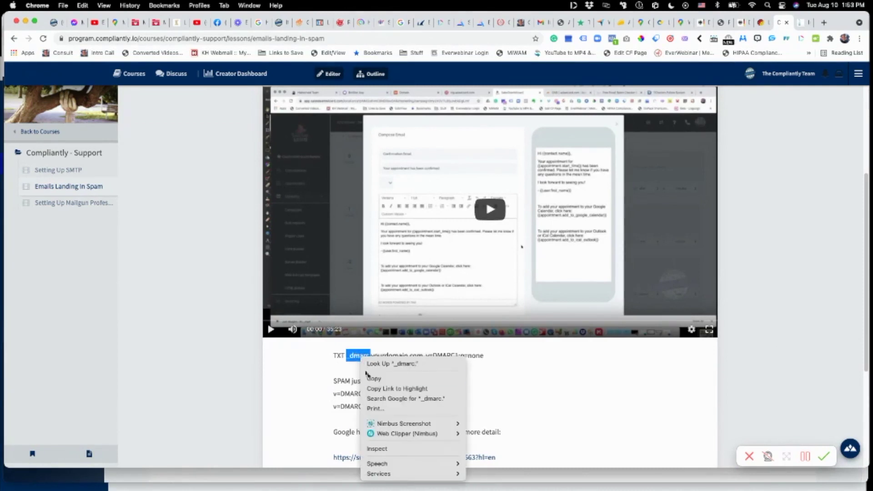
left_click(369, 377)
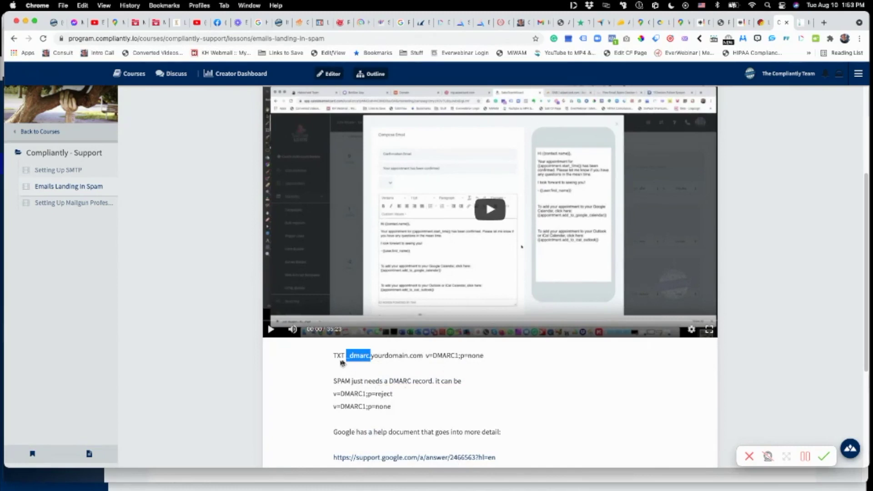
Copy the lesson's DMARC notes from the TXT _dmarc.yourdomain.com line through the last v=DMARC1;p=none line
left_click_drag(392, 408, 331, 352)
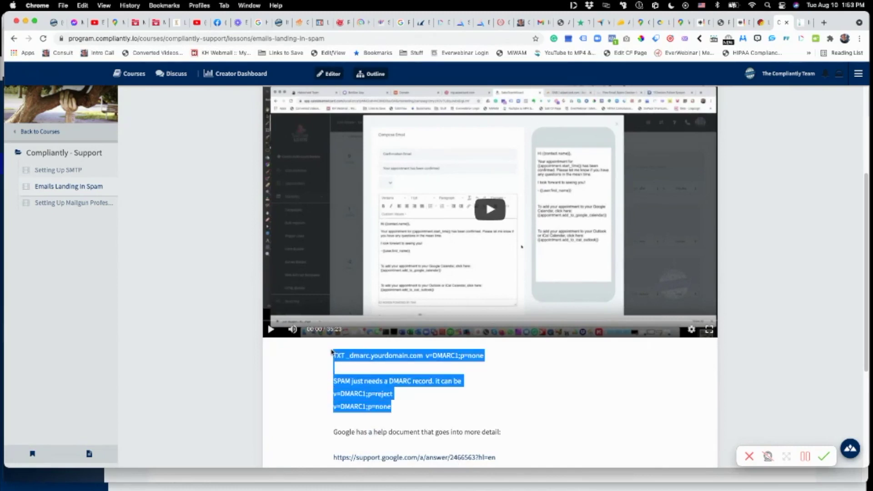
right_click(380, 355)
left_click(387, 376)
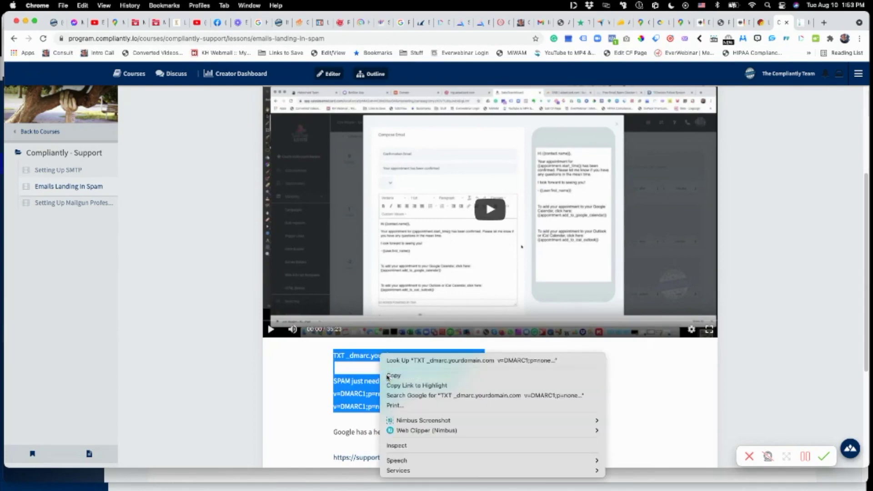
left_click(805, 457)
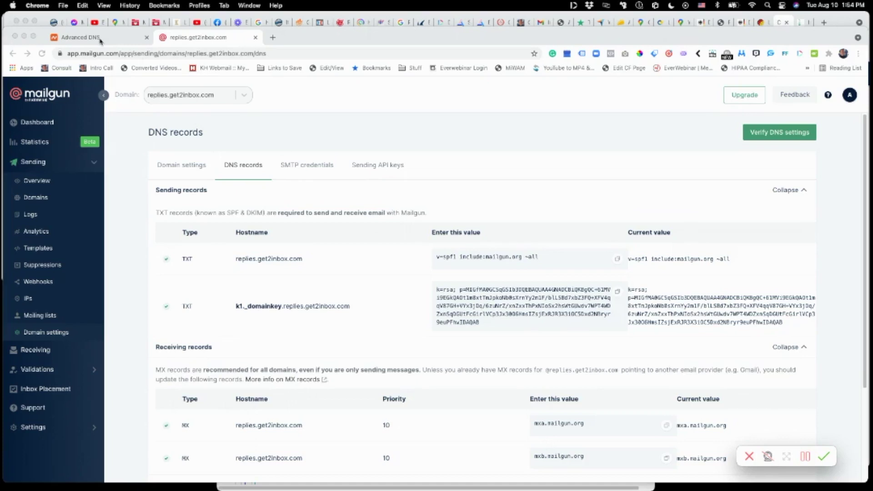
Switch to Namecheap, add a new TXT host record, and paste the copied DMARC notes as its value
left_click(91, 37)
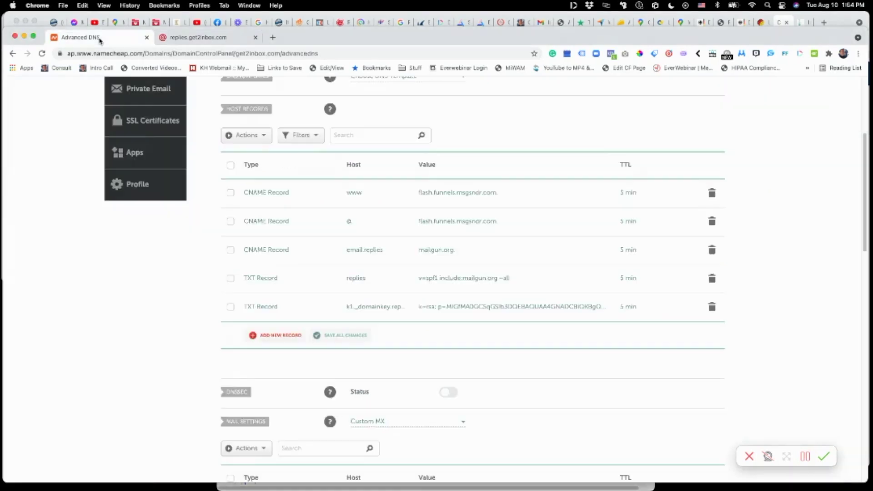
left_click(275, 337)
scroll(281, 271, "down", 5)
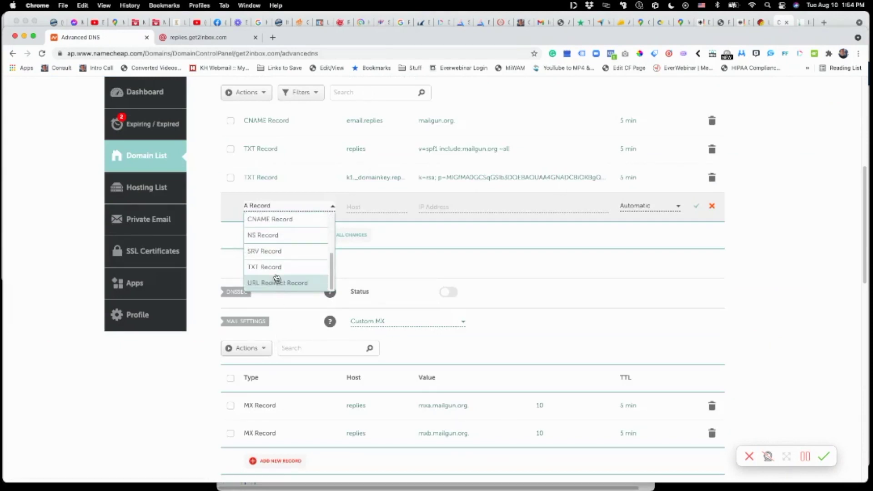
left_click(270, 267)
left_click(424, 208)
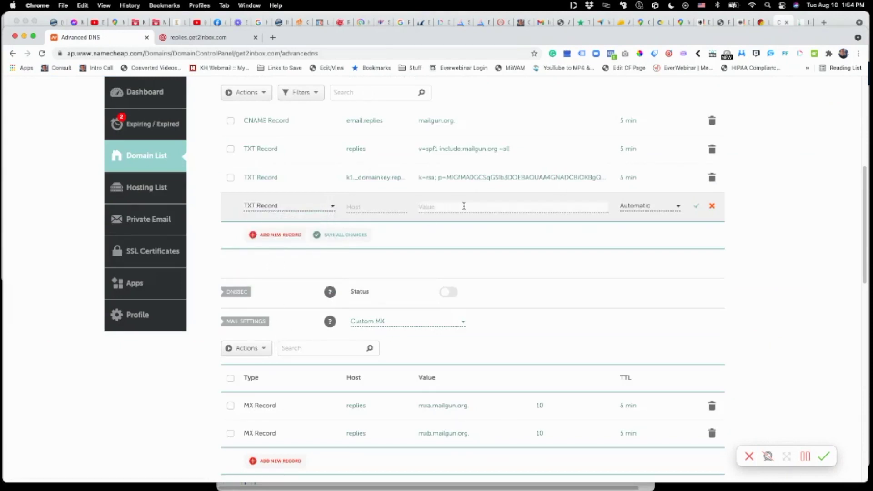
key("super+v")
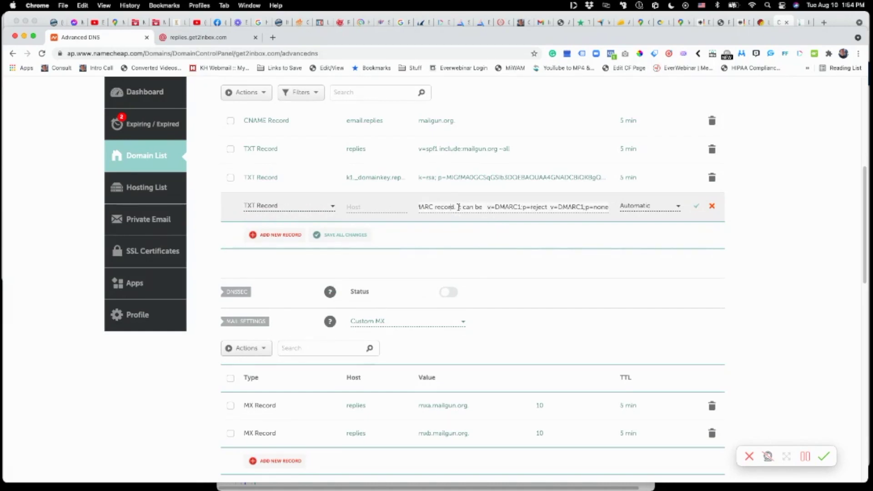
Copy _dmarc. from the start of the pasted value and set the new TXT record's host to _dmarc.replies
scroll(458, 207, "up", 5)
scroll(425, 354, "down", 4)
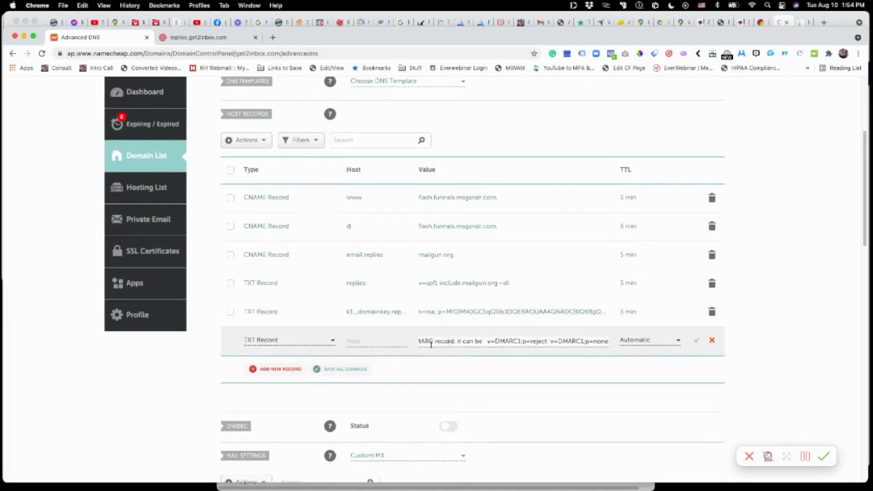
key("alt+Left")
key("alt+Left")
key("alt+Left")
key("alt+Left")
key("alt+Left")
key("alt+Left")
key("alt+Left")
key("alt+Left")
key("alt+Left")
key("alt+Left")
key("alt+Left")
key("alt+Left")
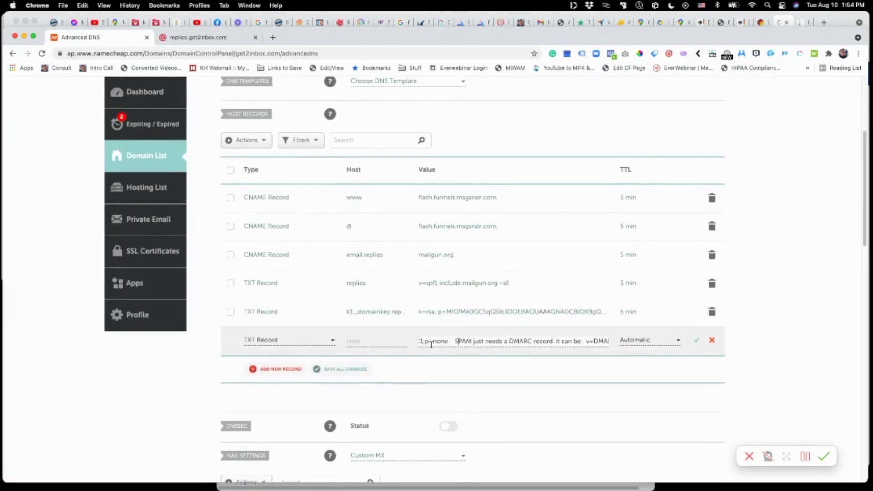
key("alt+Left")
key("alt+Left")
key("alt+Left")
key("alt+Left")
key("alt+Left")
key("alt+Left")
key("alt+Left")
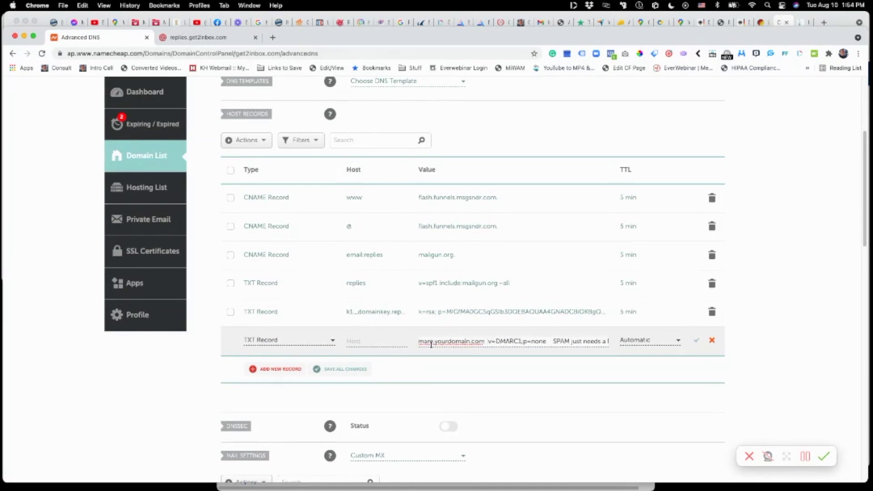
key("alt+Left")
key("alt+Left")
key("alt+Left")
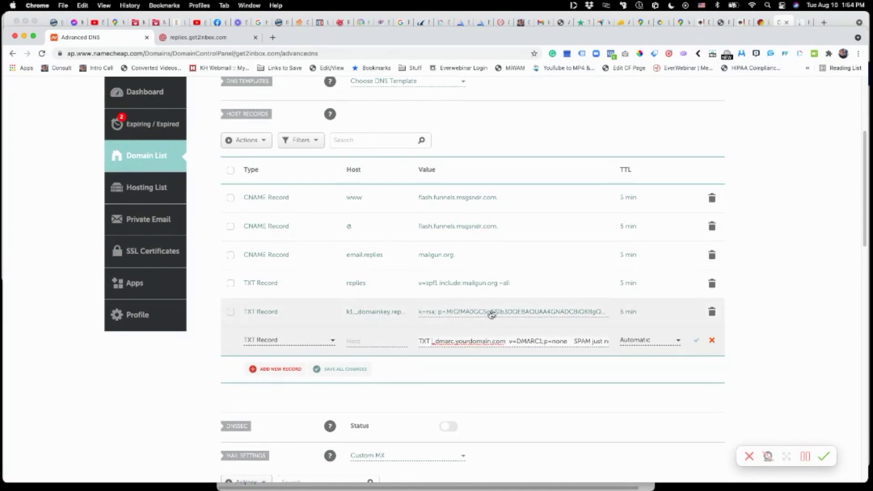
left_click_drag(455, 342, 431, 341)
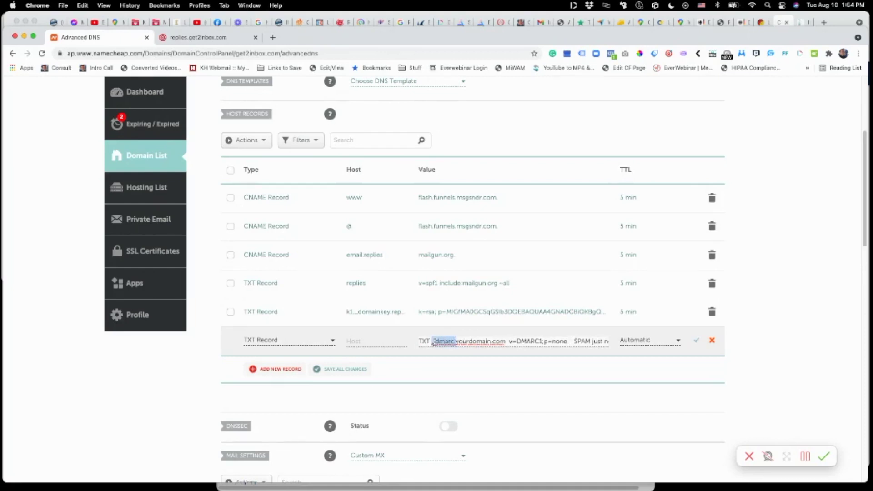
left_click(365, 342)
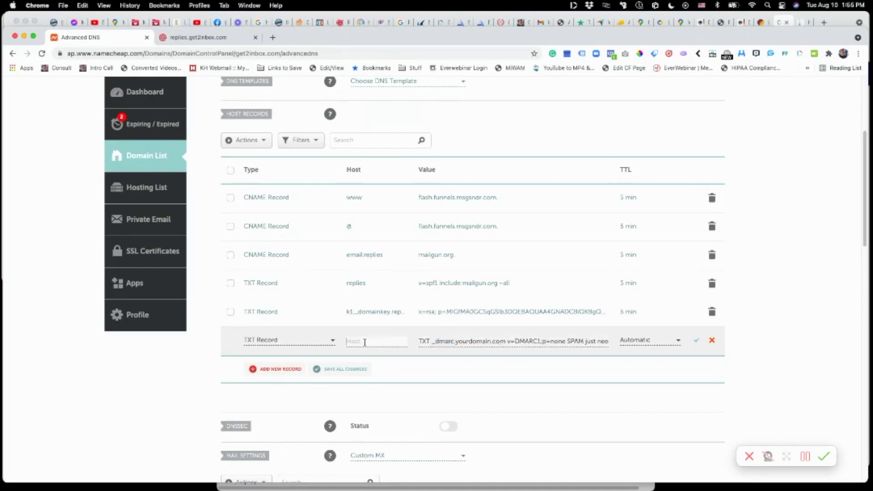
key("super+v")
type("re")
Trim the pasted text and change the policy so the new TXT record's value is only v=DMARC1;p=reject
left_click_drag(508, 342, 413, 347)
key("BackSpace")
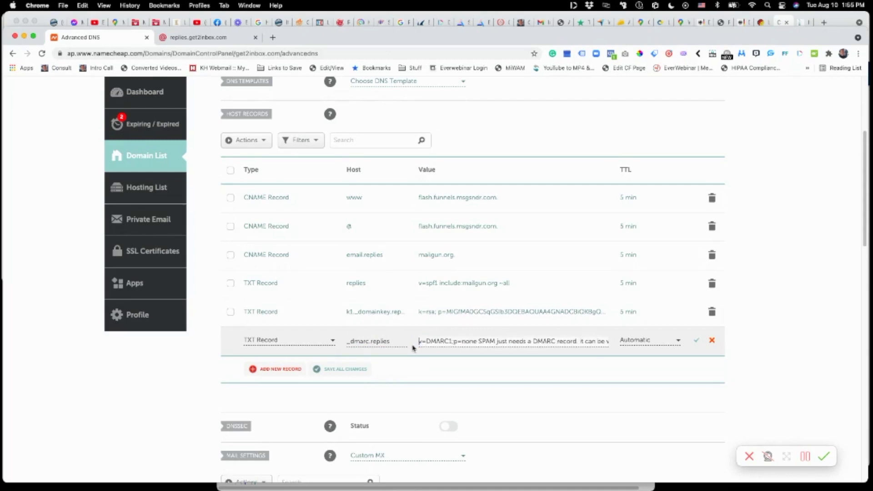
left_click_drag(477, 342, 469, 341)
type("reject")
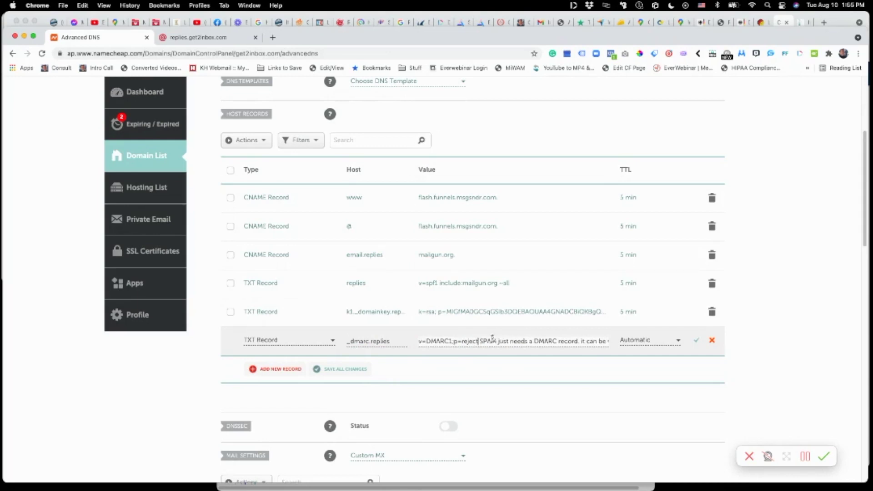
left_click_drag(482, 341, 646, 360)
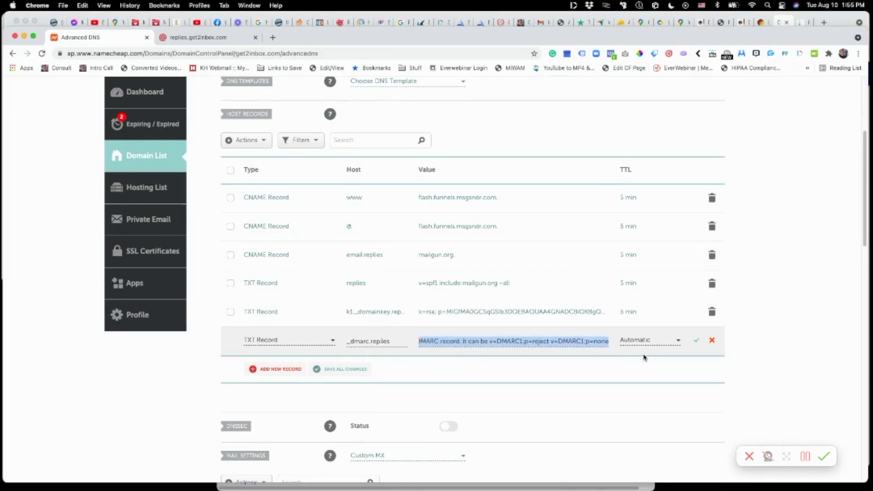
key("BackSpace")
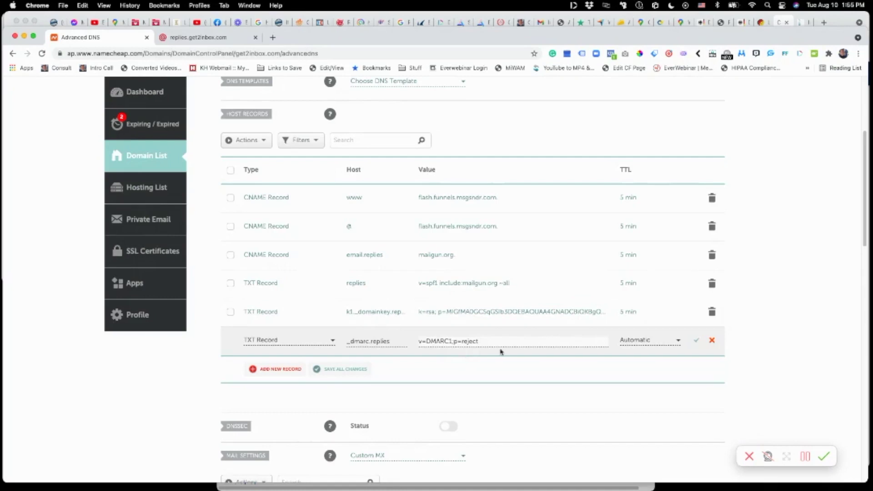
Set the _dmarc.replies TXT record's TTL to 5 min, save it, and review the host records
left_click(639, 341)
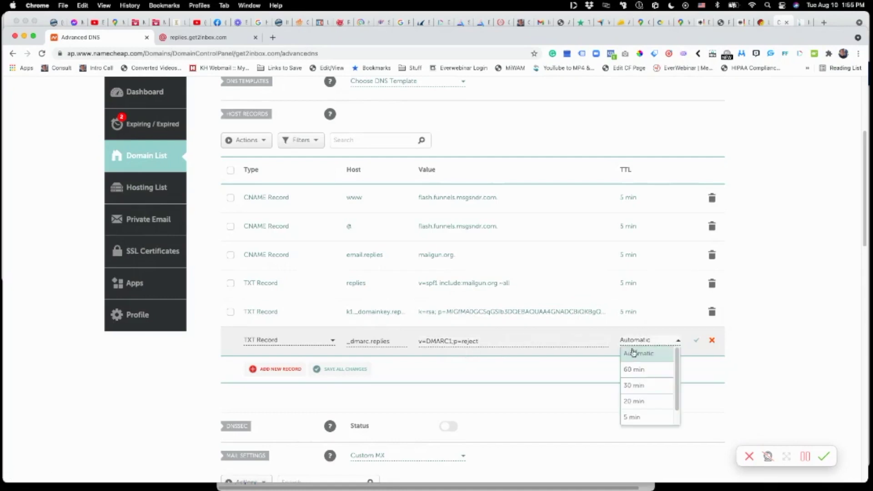
left_click(633, 417)
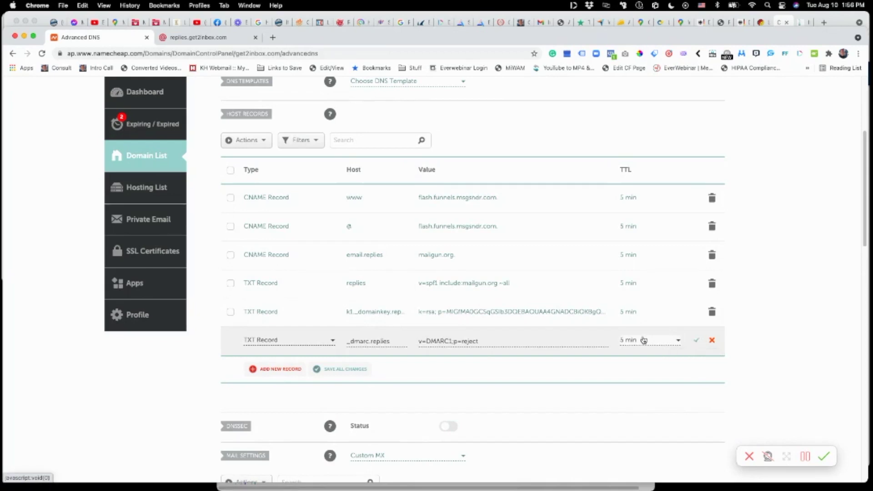
left_click(698, 343)
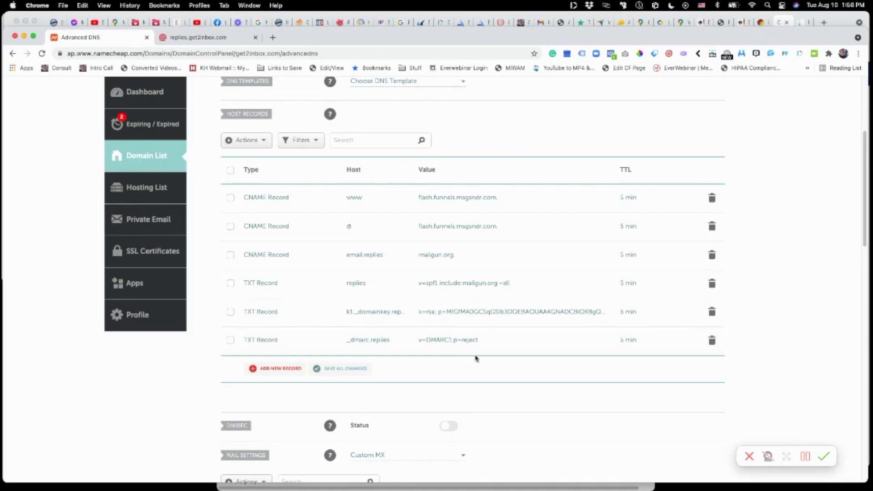
scroll(476, 359, "down", 5)
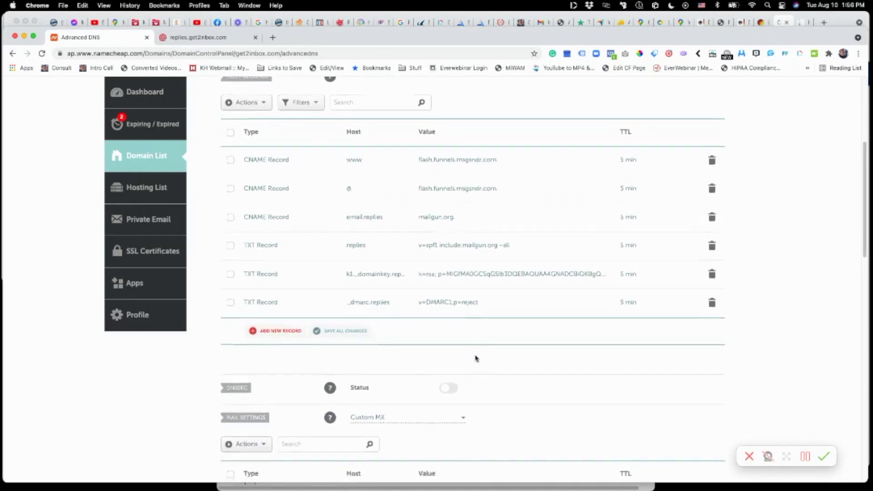
Review the domain's host records and its custom MX records in Namecheap
scroll(475, 358, "down", 4)
scroll(430, 254, "up", 3)
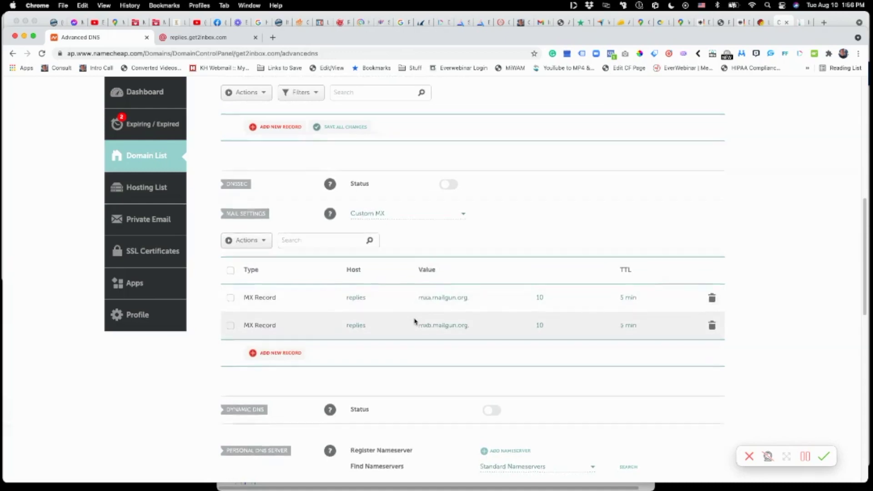
scroll(412, 336, "down", 1)
scroll(410, 354, "up", 7)
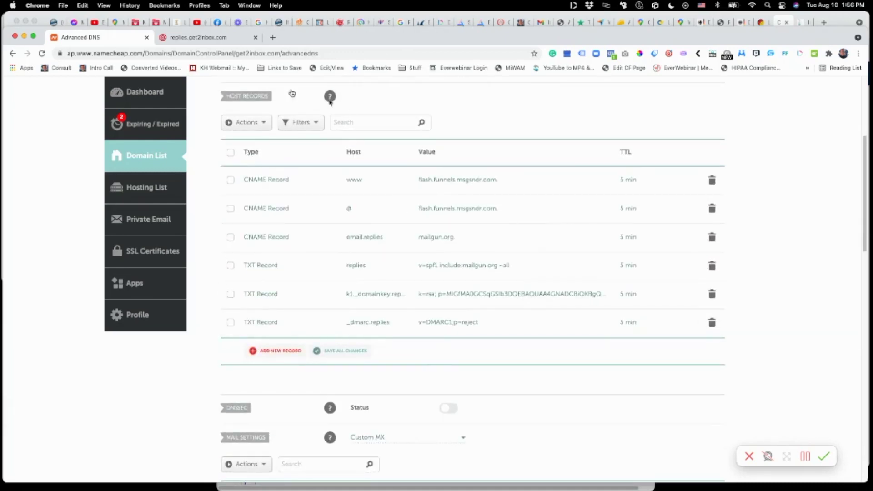
Switch to Mailgun, open the domain settings for replies.get2inbox.com, and turn on Unsubscribes in the Tracking section
left_click(214, 38)
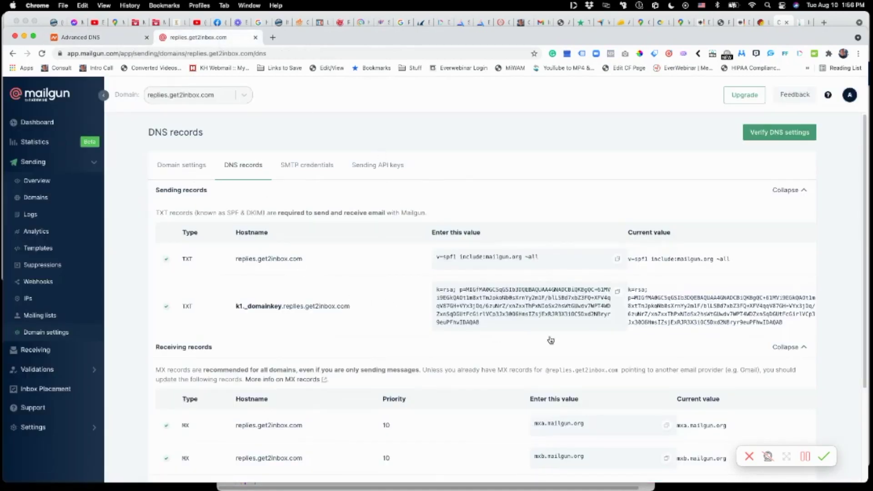
left_click(179, 165)
scroll(580, 311, "down", 5)
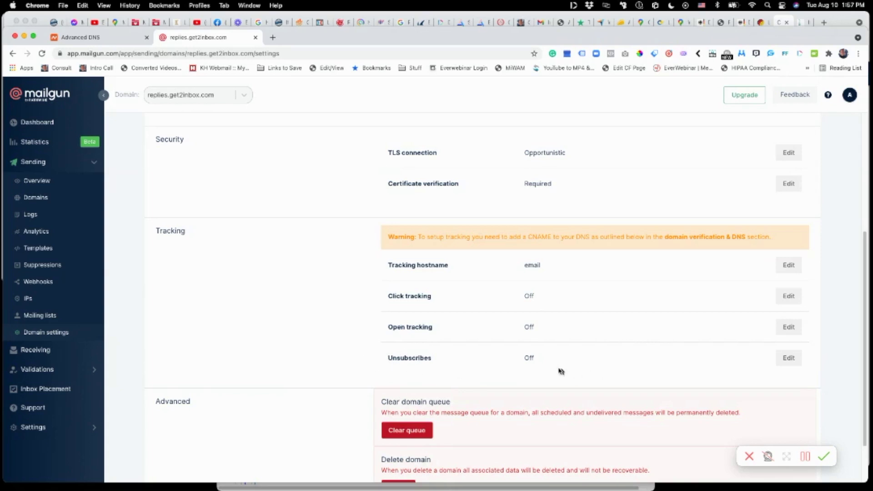
left_click(781, 363)
left_click(318, 294)
left_click(475, 327)
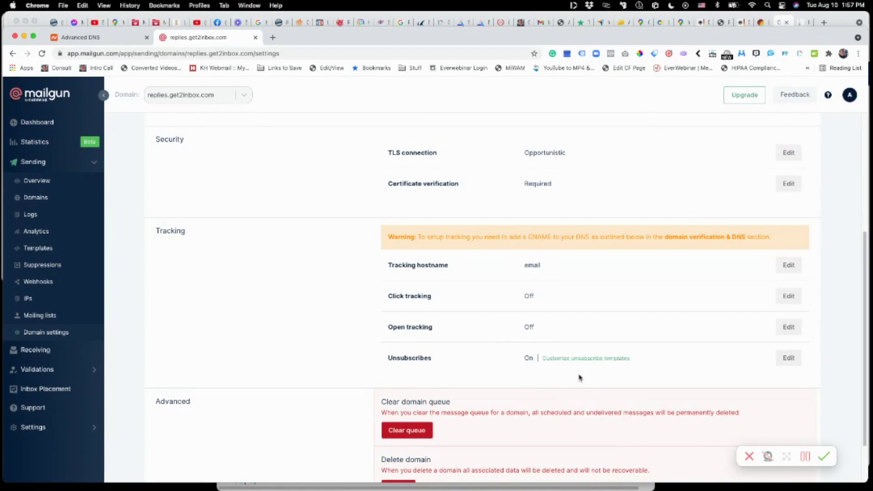
Open the custom unsubscribe templates, save them with the default text and HTML content, and review the domain's tracking settings
left_click(578, 359)
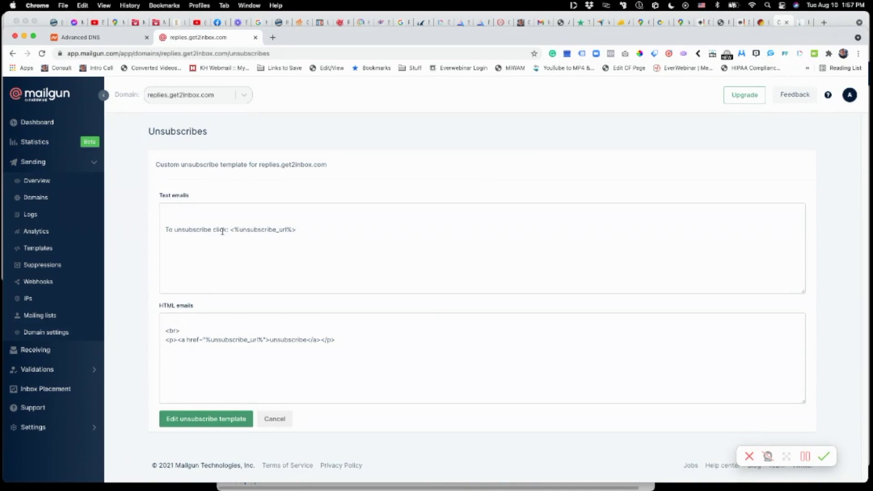
left_click(210, 420)
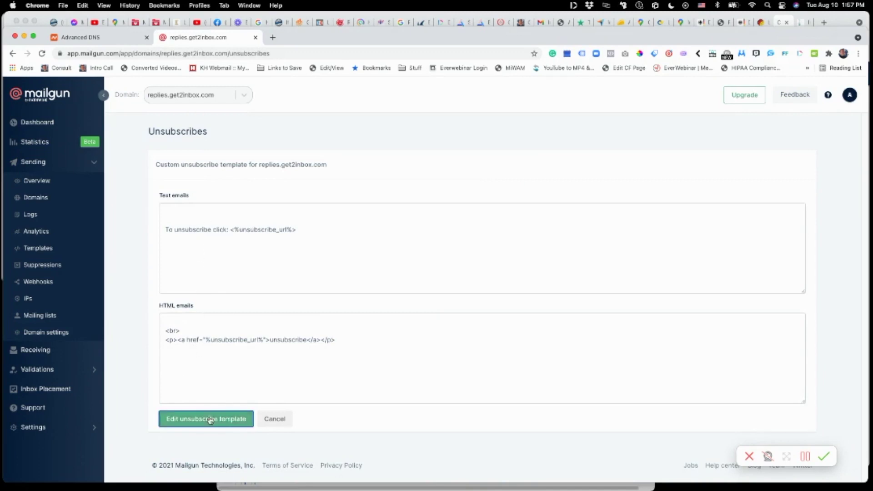
scroll(571, 376, "down", 5)
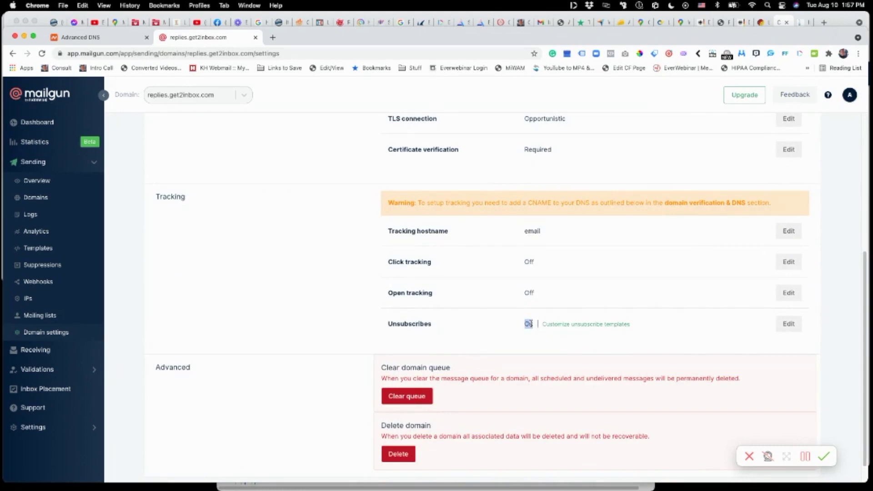
left_click(639, 325)
scroll(621, 255, "up", 3)
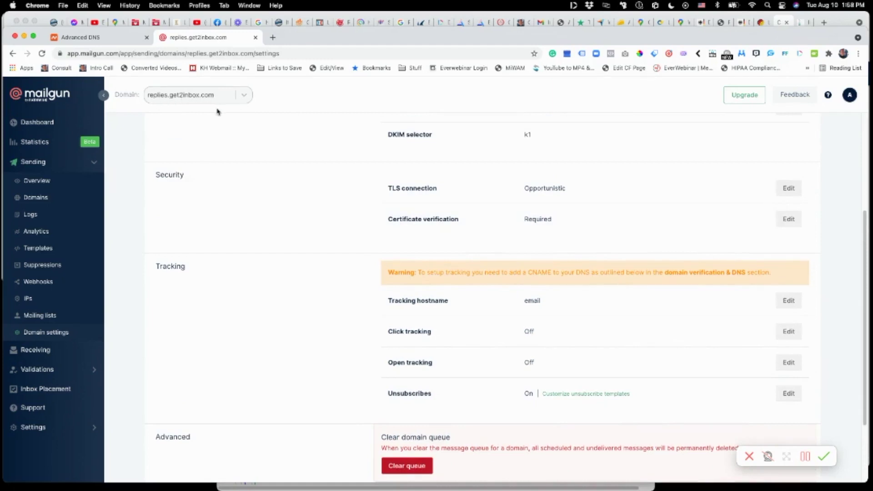
Switch to Compliantly's SMTP and MailGun Service settings, check the provider's listed domain, and reload the page
left_click(808, 458)
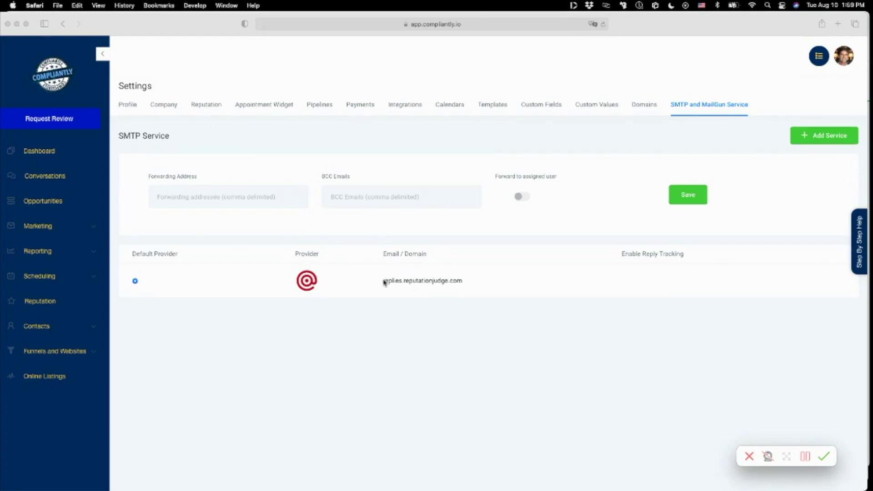
left_click(459, 283)
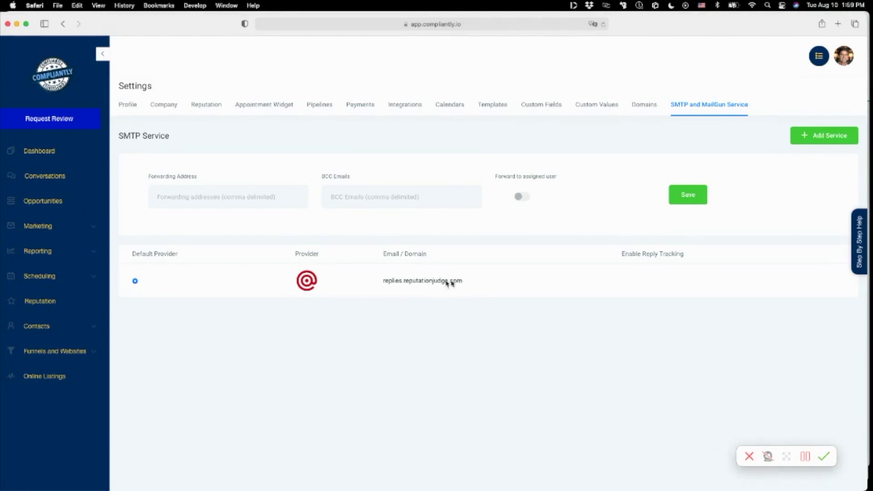
left_click_drag(383, 281, 462, 281)
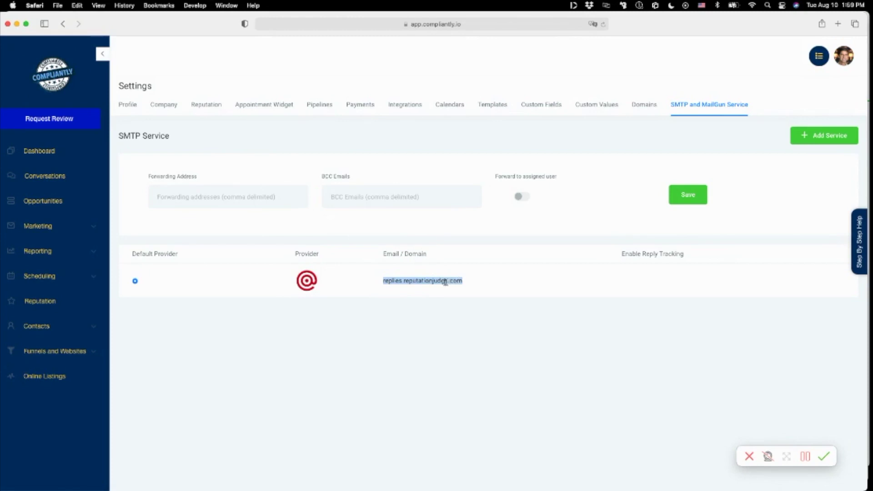
left_click(468, 285)
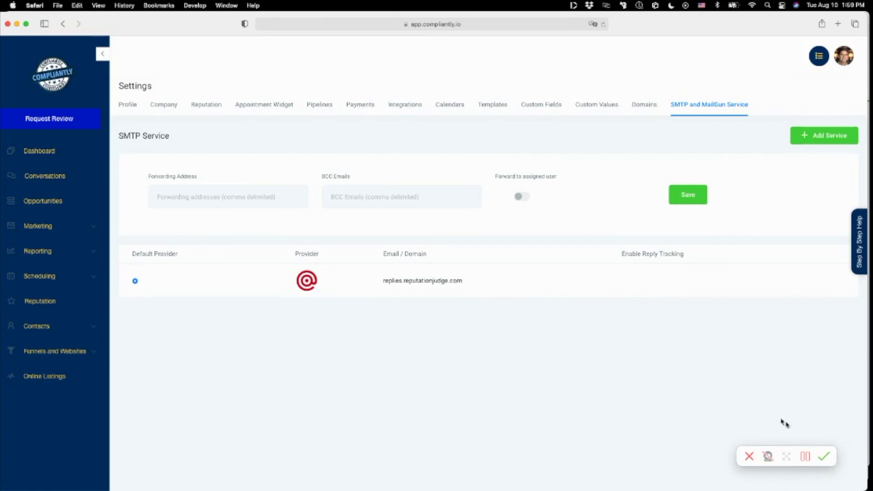
left_click(804, 457)
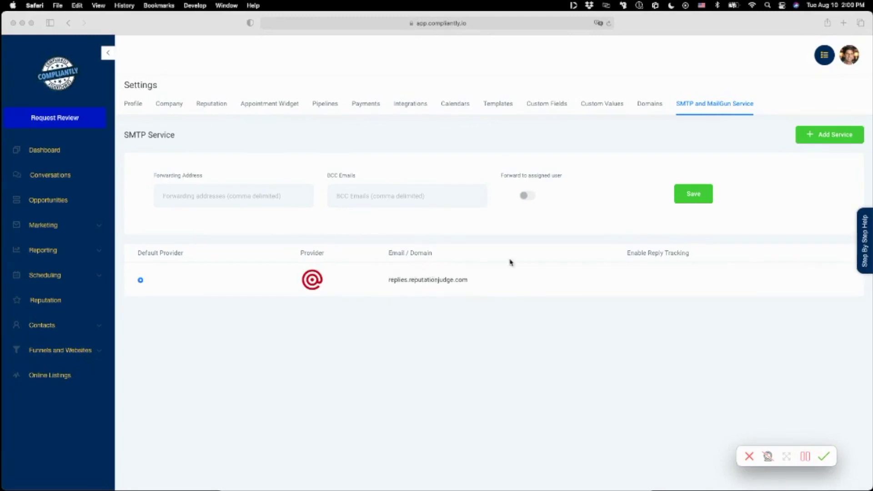
left_click(609, 23)
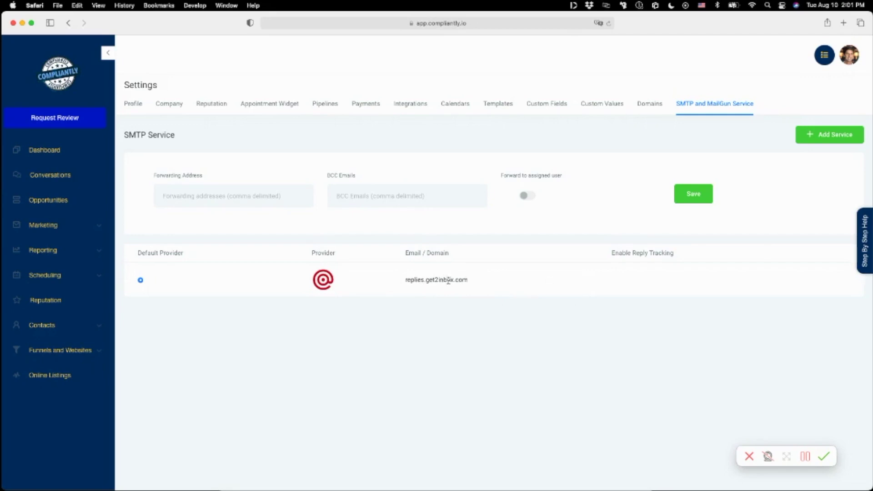
Open the Mail Genius contact from the Contacts / Smart lists and go to its most recent messages
left_click(43, 325)
left_click(39, 350)
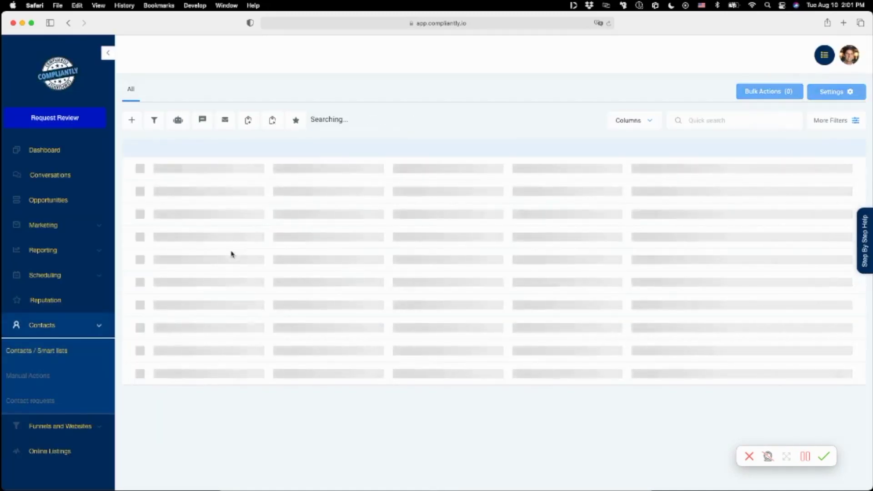
left_click(216, 210)
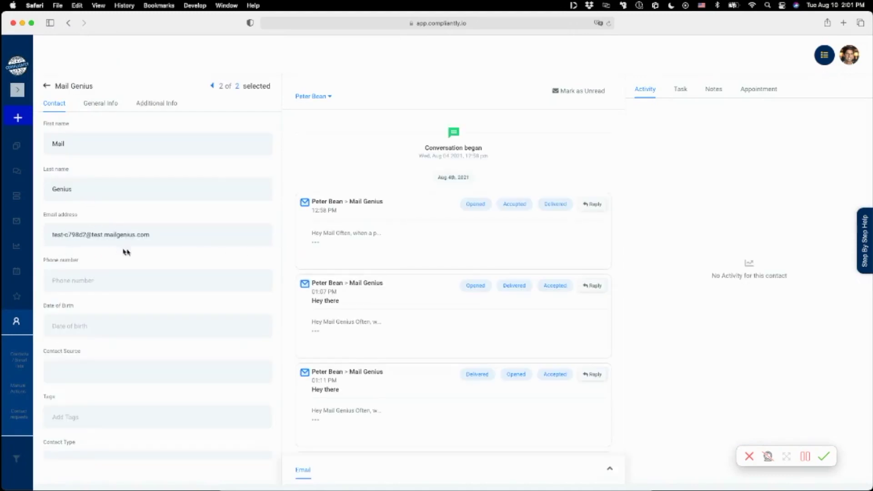
scroll(438, 373, "down", 1)
scroll(439, 373, "down", 10)
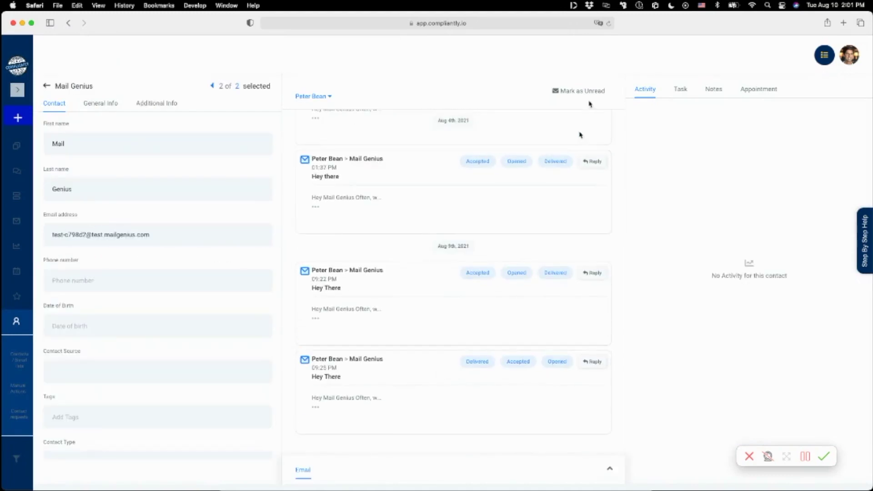
Load mailgenius.com in a new browser tab and copy the testing email address it provides
left_click(844, 24)
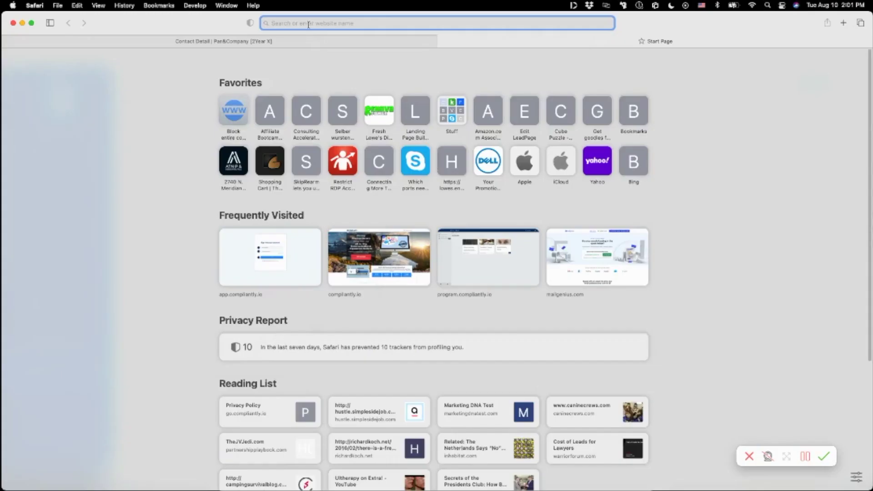
type("mailgenius.com/")
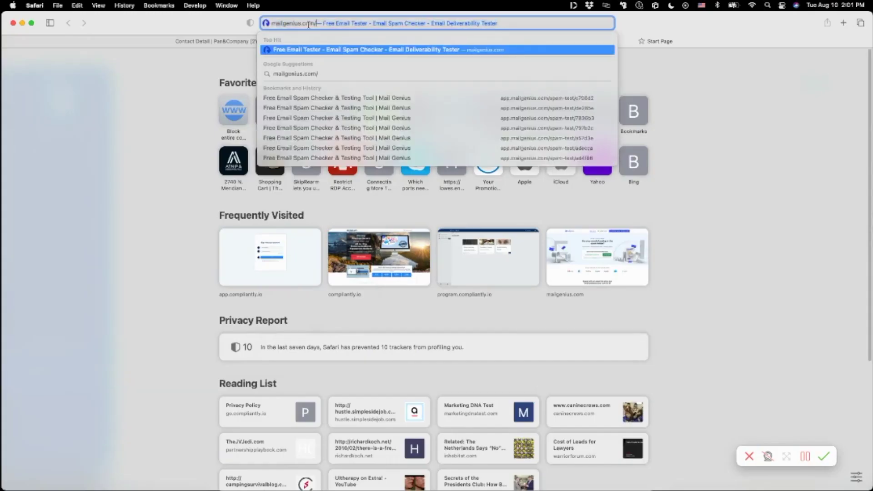
key("Return")
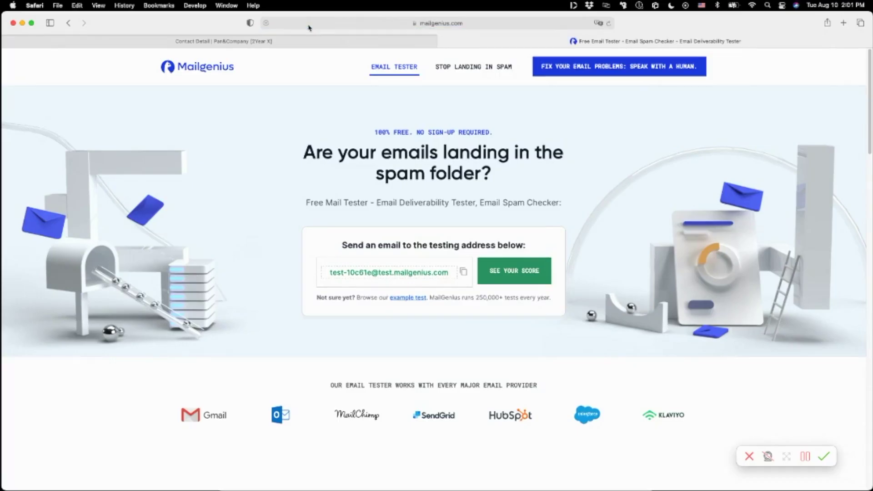
left_click(463, 272)
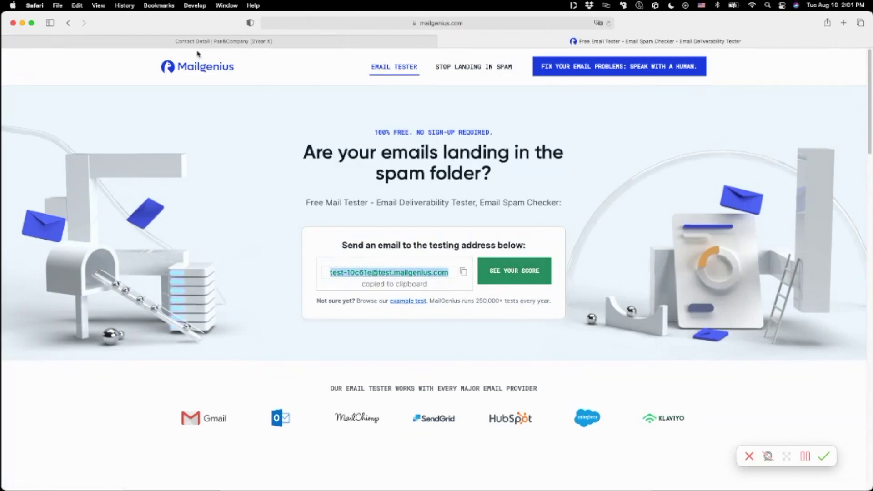
Return to the Mail Genius contact, replace its email address with the copied testing address, and save the contact
left_click(165, 45)
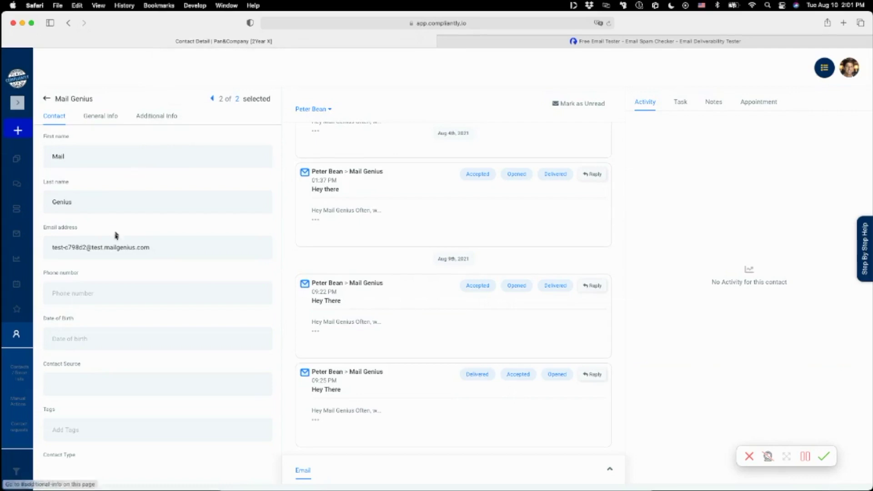
left_click_drag(152, 250, 70, 240)
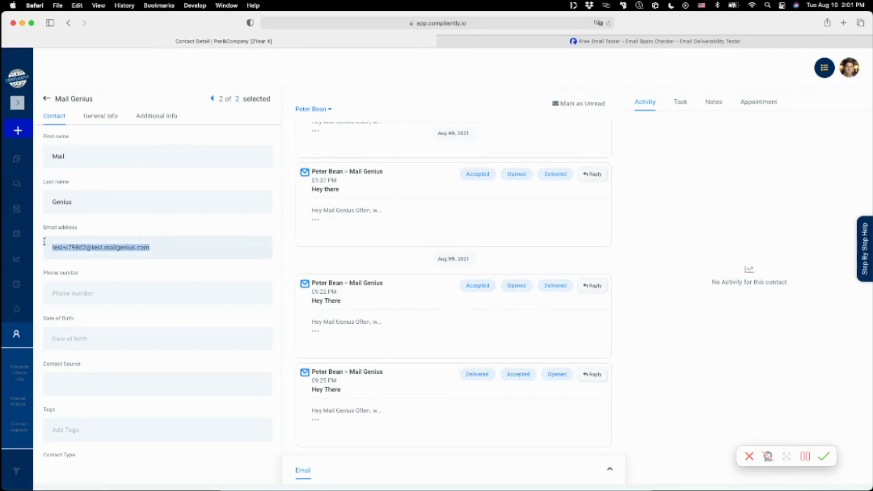
key("super+v")
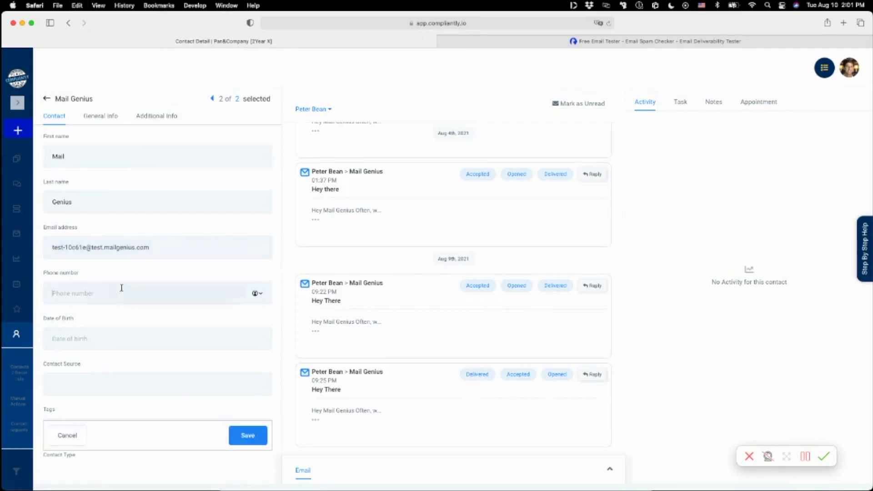
left_click(235, 438)
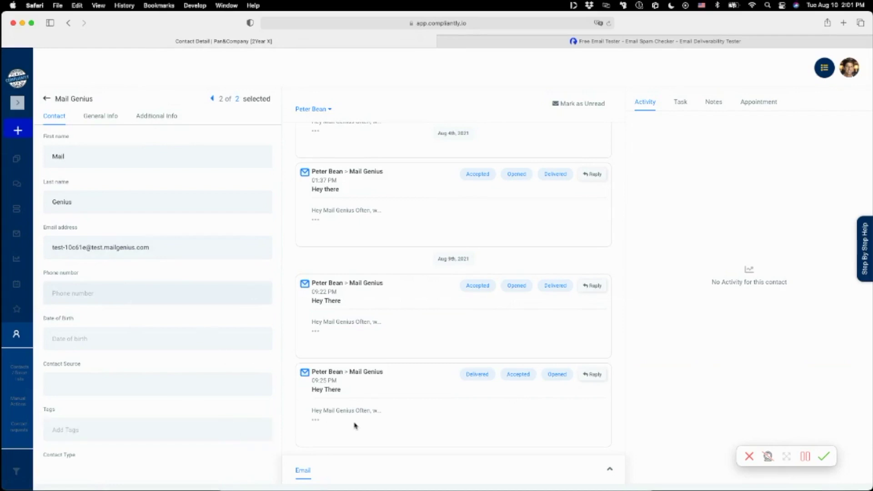
Expand the latest Hey There message in the conversation and copy its full body text
left_click(315, 408)
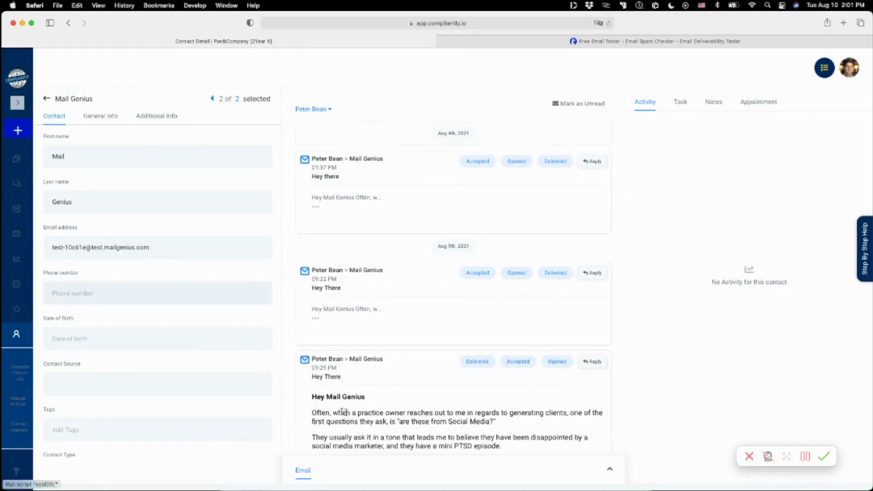
scroll(368, 410, "down", 9)
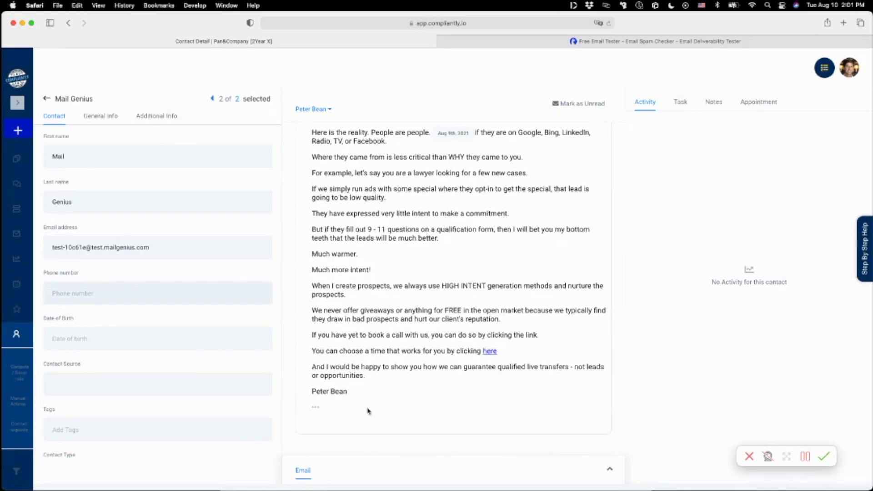
mouse_move(354, 399)
left_mouse_down()
mouse_move(312, 253)
mouse_move(306, 136)
mouse_move(314, 125)
mouse_move(313, 222)
left_mouse_up()
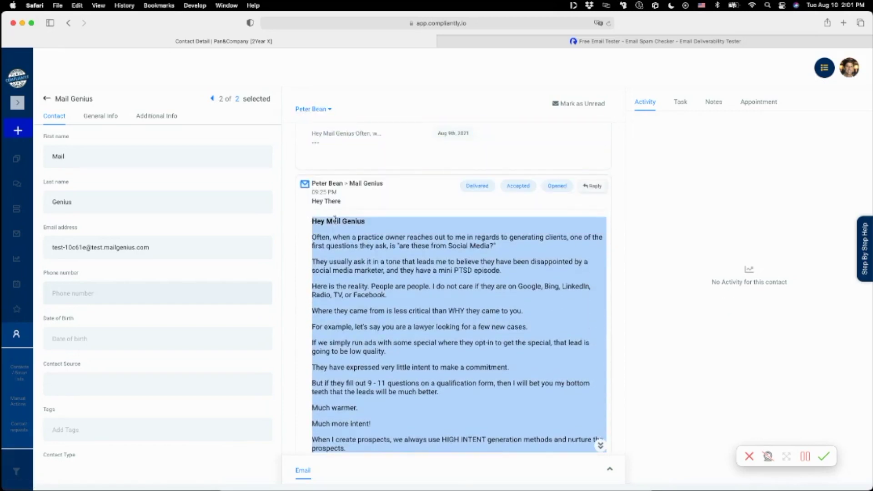
right_click(334, 222)
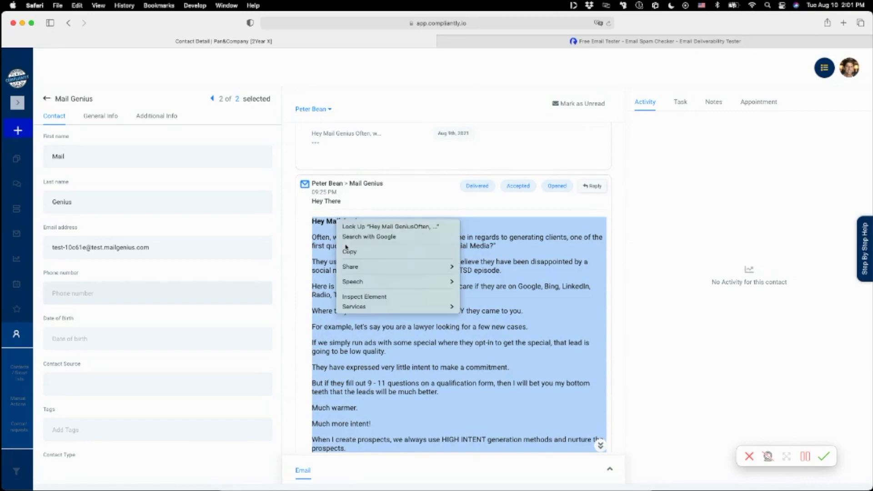
left_click(346, 251)
Compose a new email to the contact with the copied text as its body and Hey There as its subject
left_click(304, 471)
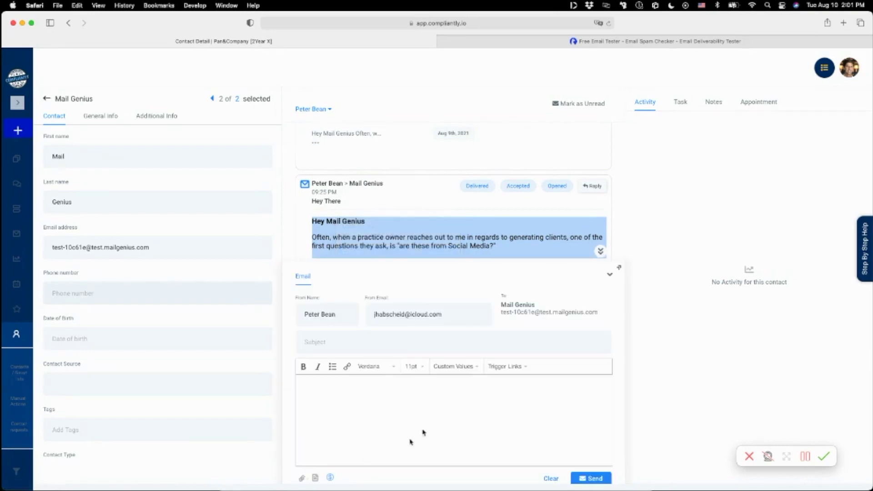
left_click(328, 384)
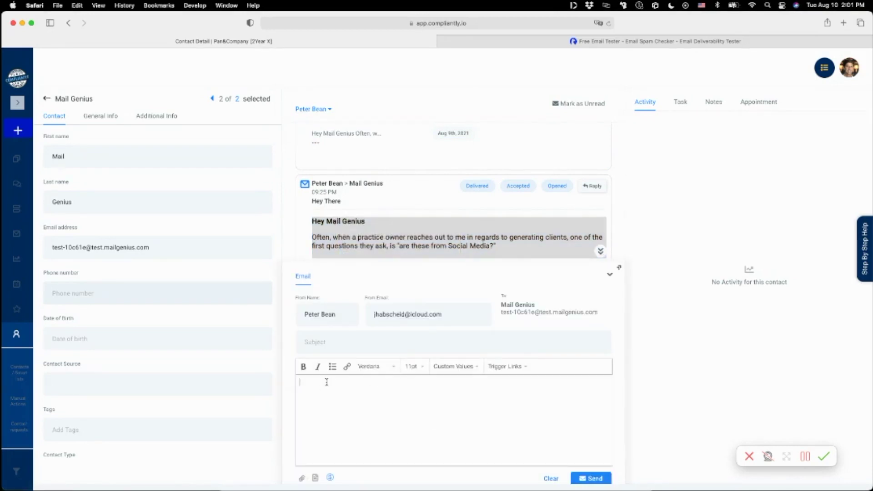
key("super+v")
left_click(351, 341)
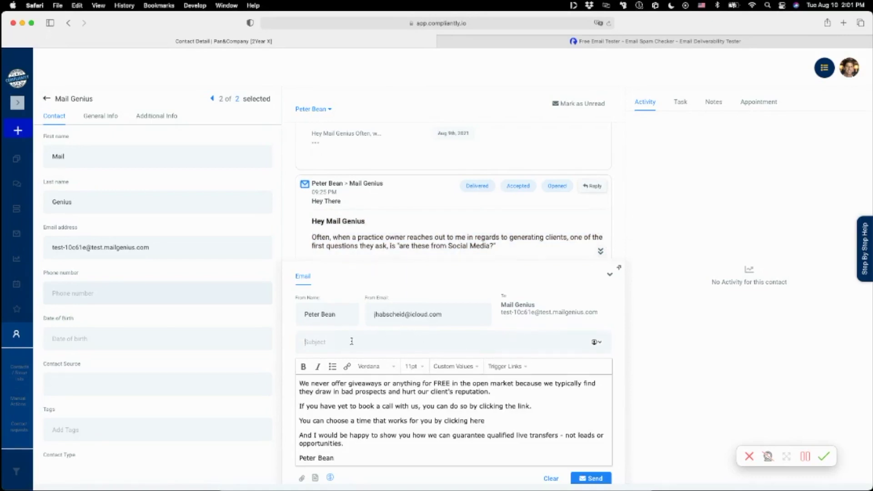
type("Hey There")
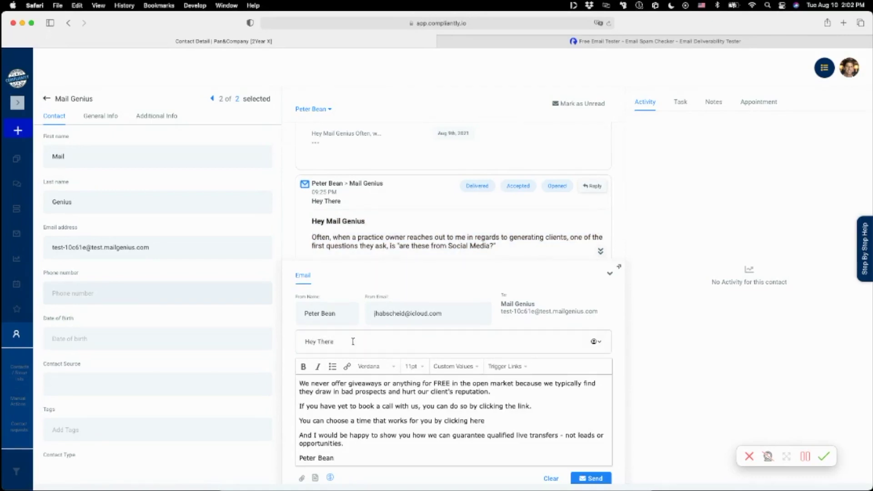
Change the sender address's domain to replies.get2inbox.com, send the Hey There email, and collapse the composer
left_click(450, 319)
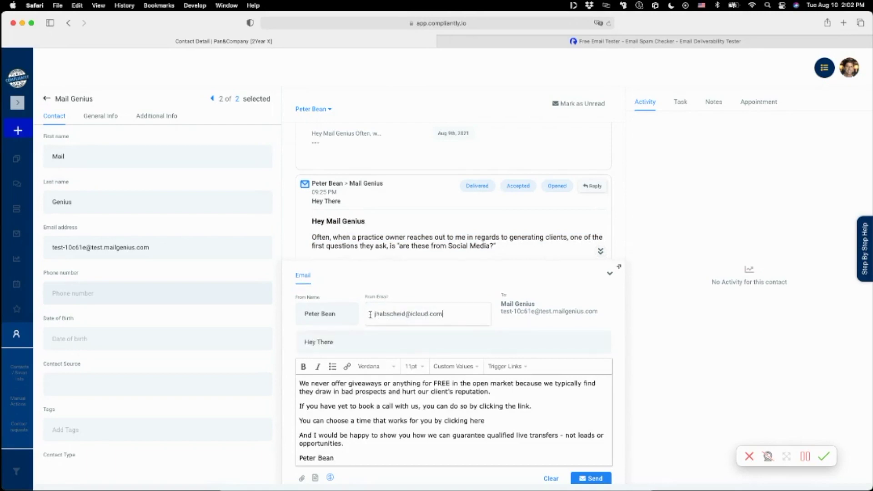
left_click_drag(444, 314, 414, 313)
type("replies")
left_click(591, 478)
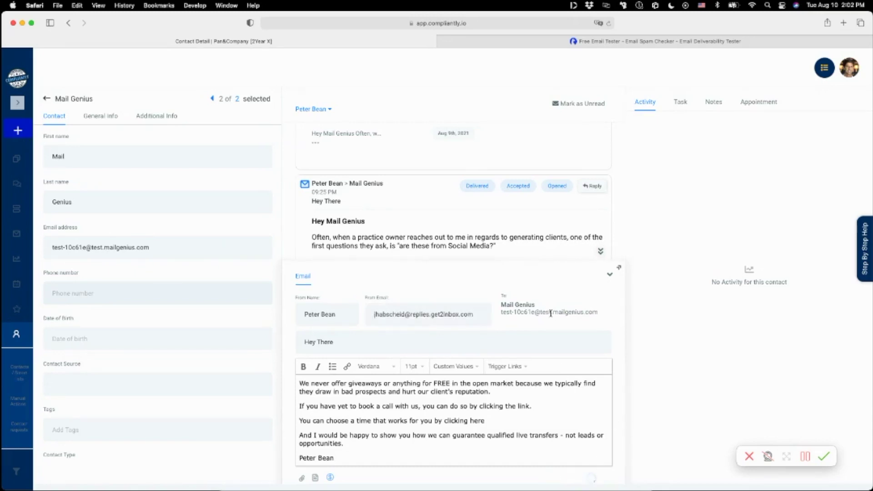
left_click(610, 274)
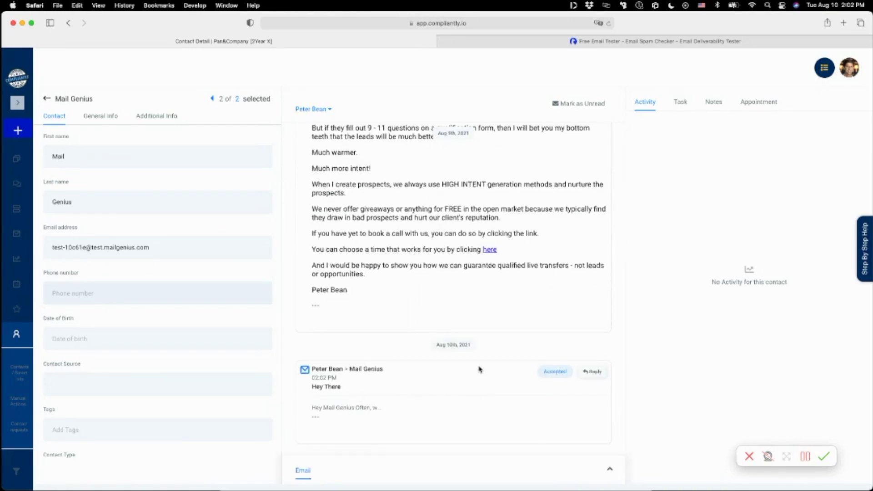
Expand the newly sent Hey There message in the conversation and review its body
left_click(316, 416)
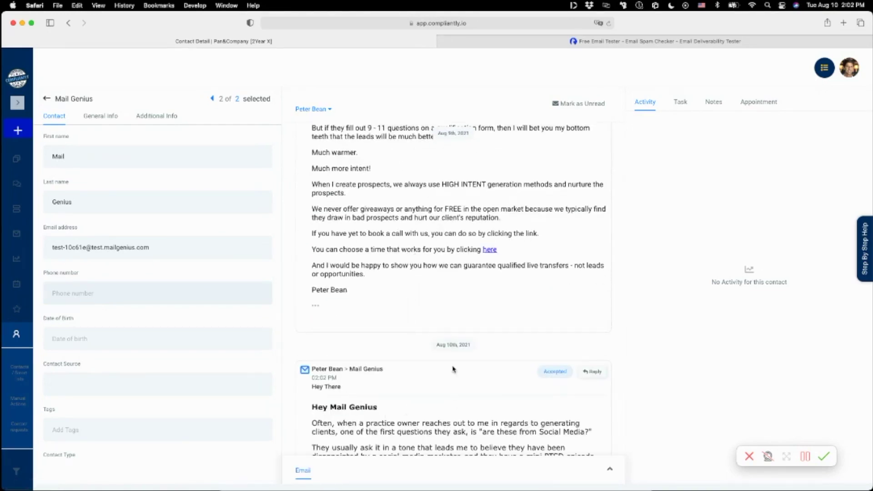
scroll(463, 371, "down", 6)
scroll(469, 358, "up", 4)
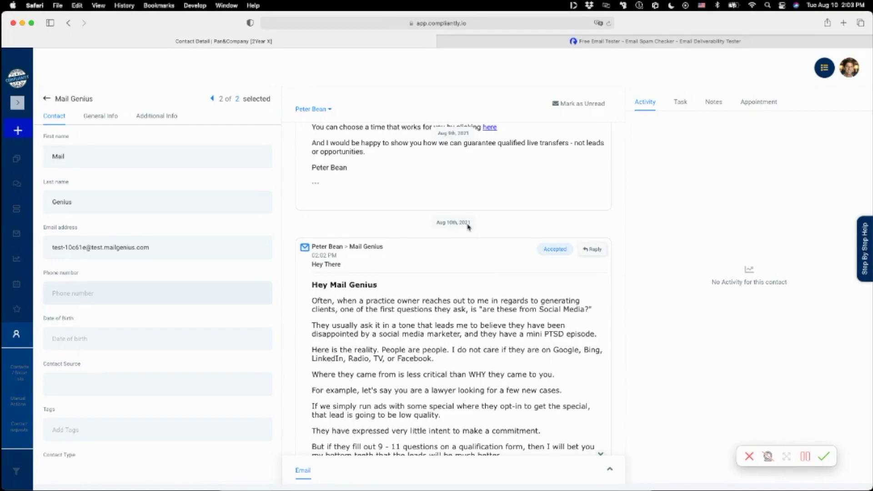
Return to the Mailgenius page and request the score for the sent test email
left_click(611, 43)
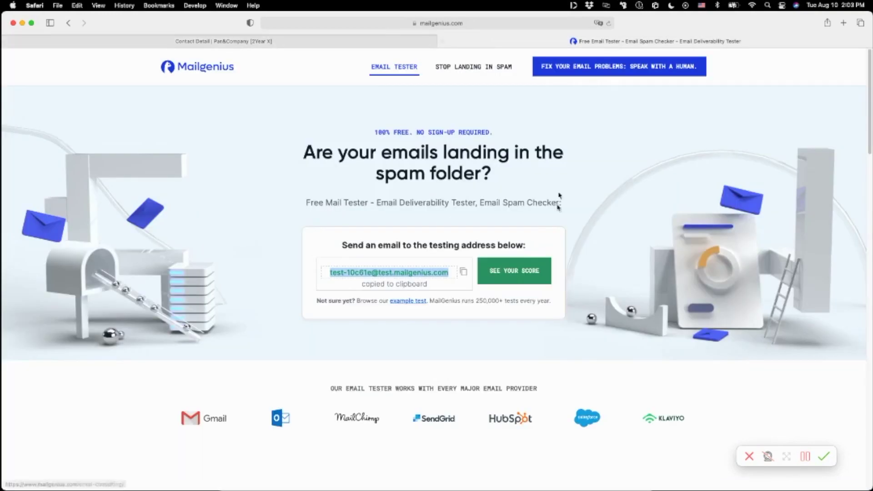
left_click(515, 276)
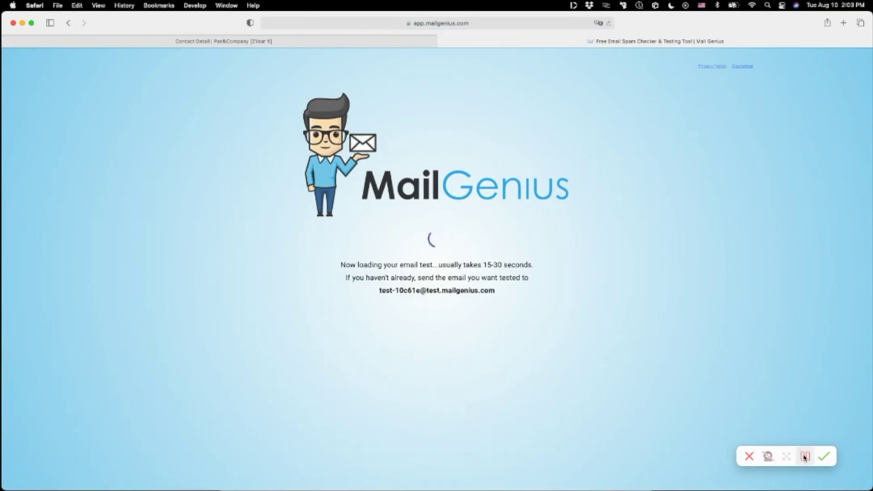
left_click(804, 457)
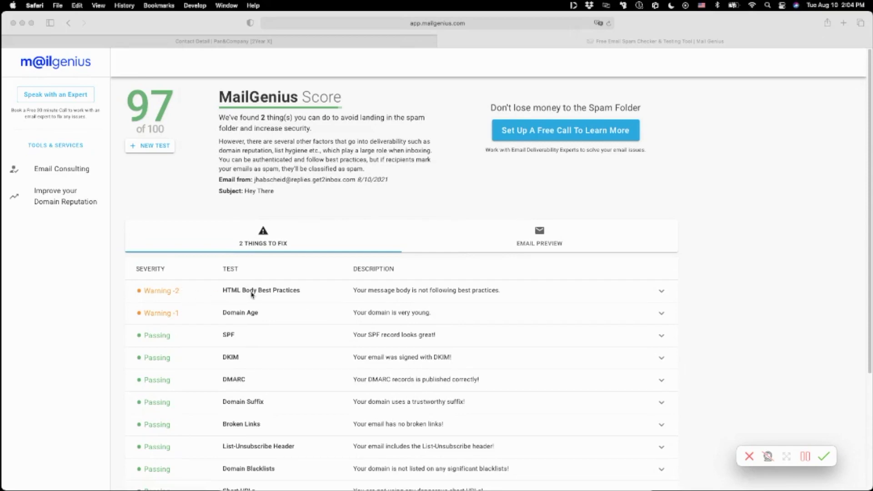
Expand the HTML Body Best Practices warning, examine the problems and flagged links it lists, and collapse it again
left_click(662, 292)
left_click(662, 293)
scroll(543, 320, "down", 5)
scroll(496, 344, "down", 5)
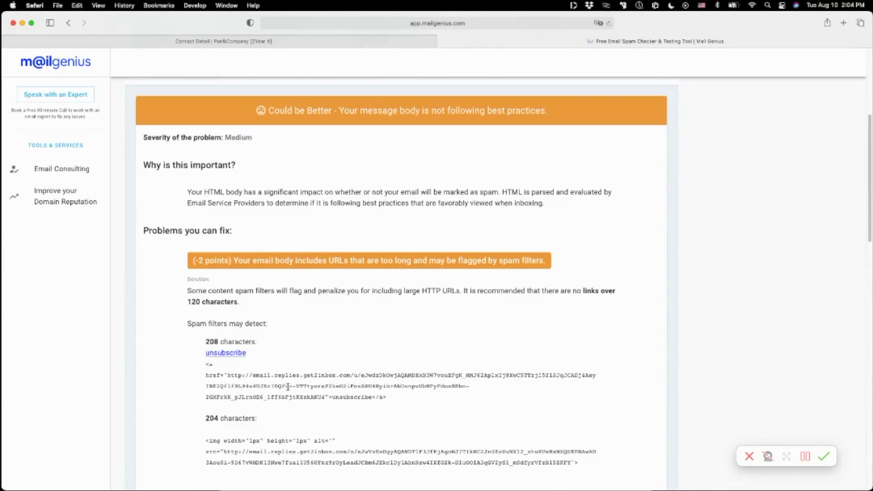
mouse_move(388, 398)
left_mouse_down()
mouse_move(202, 378)
mouse_move(206, 364)
mouse_move(396, 398)
left_mouse_up()
scroll(306, 249, "up", 5)
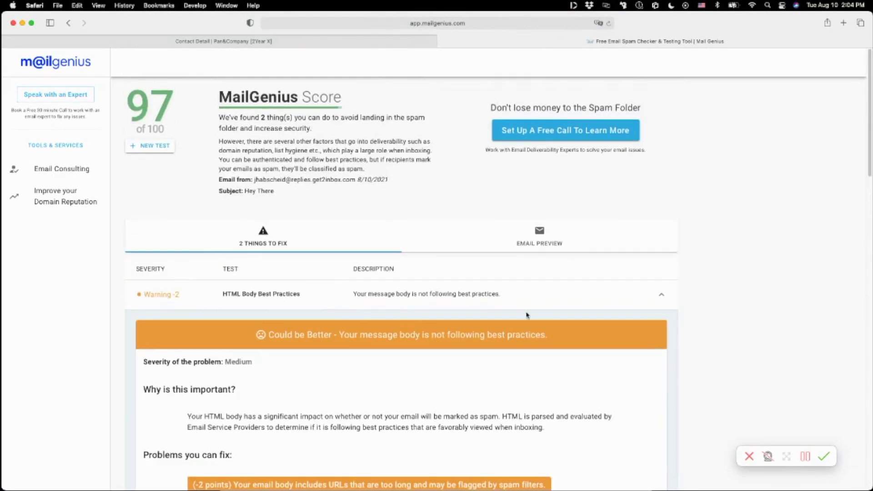
left_click(662, 294)
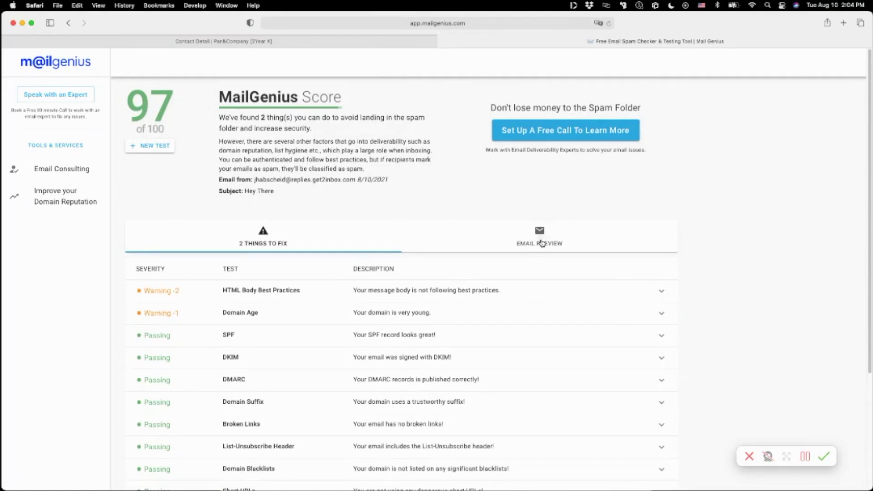
Show the raw email in the report's email preview and copy the IP address from the X-Mailgun-Sending-Ip header
left_click(540, 242)
left_click(512, 285)
scroll(550, 348, "down", 1)
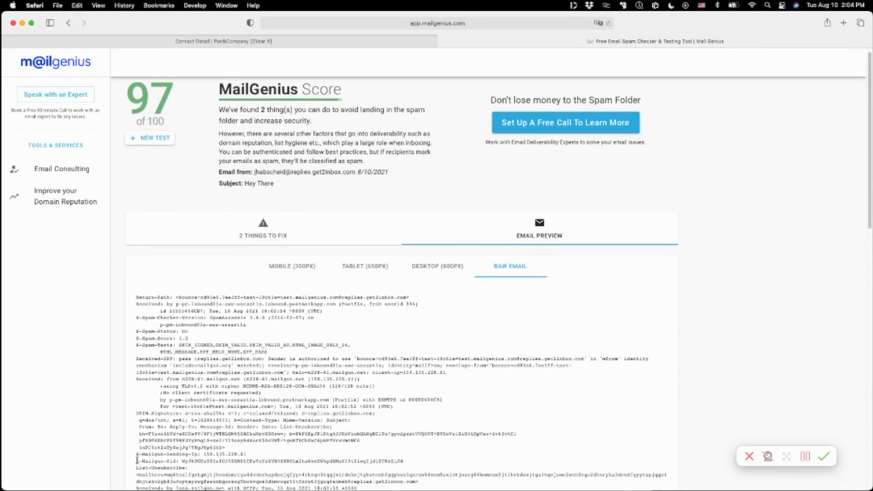
left_click_drag(135, 455, 256, 456)
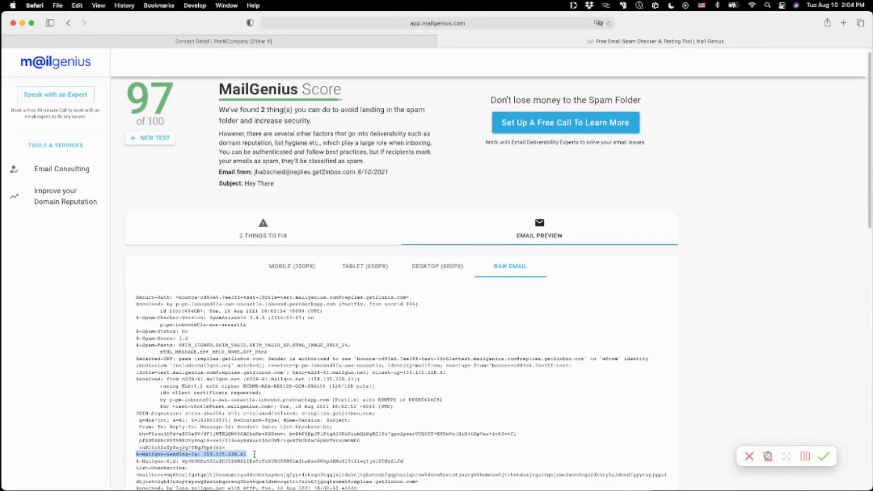
left_click(245, 455)
left_click_drag(203, 454, 240, 456)
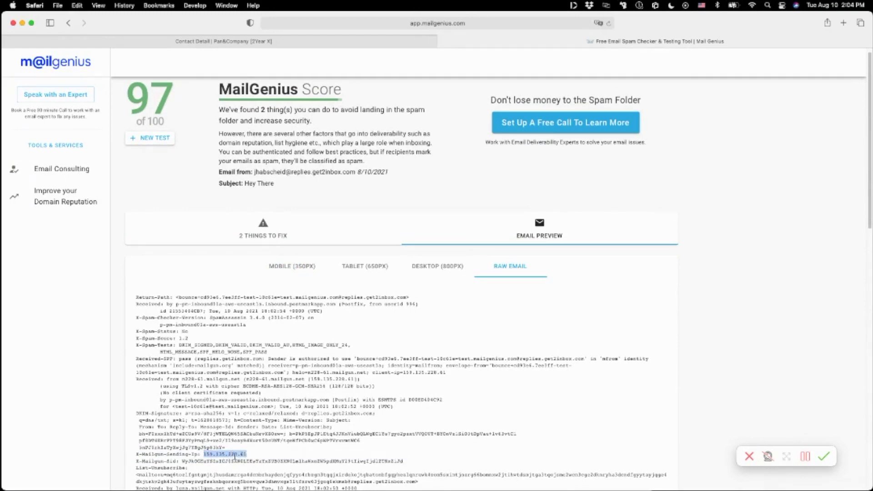
right_click(231, 456)
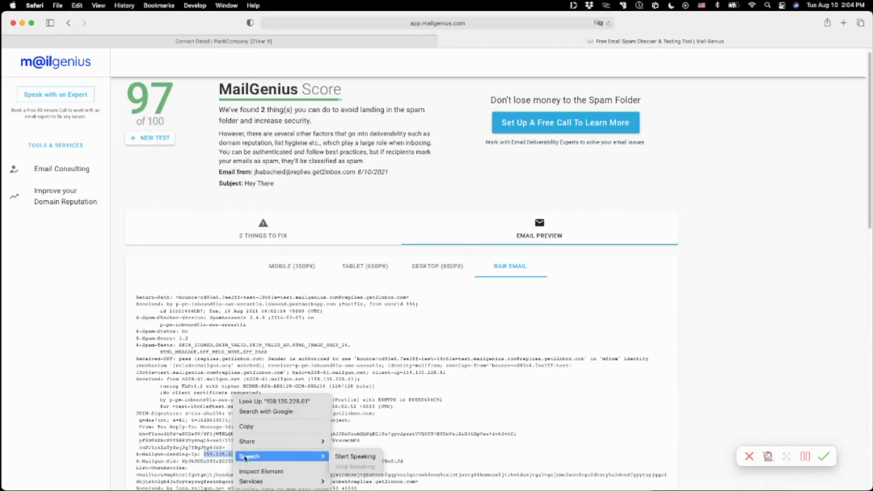
left_click(246, 427)
left_click(805, 456)
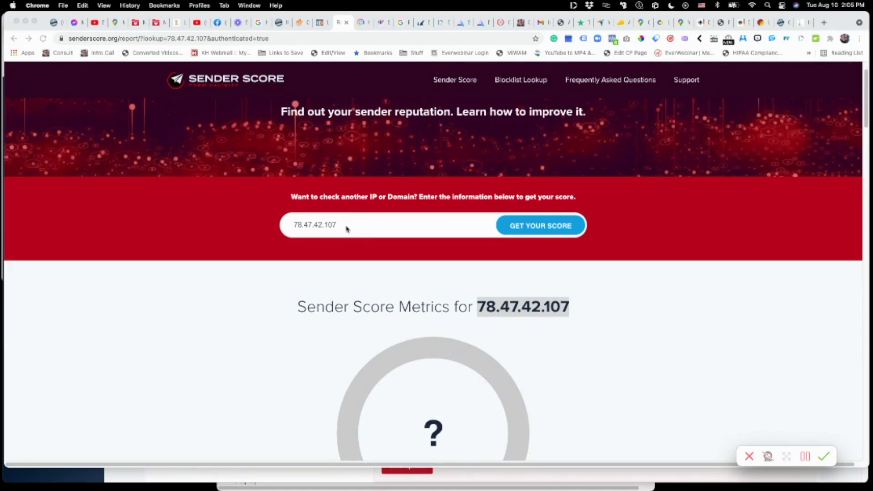
Switch to the Sender Score page in Chrome and look up the score for the copied IP 159.135.228.61
left_click_drag(353, 226, 278, 225)
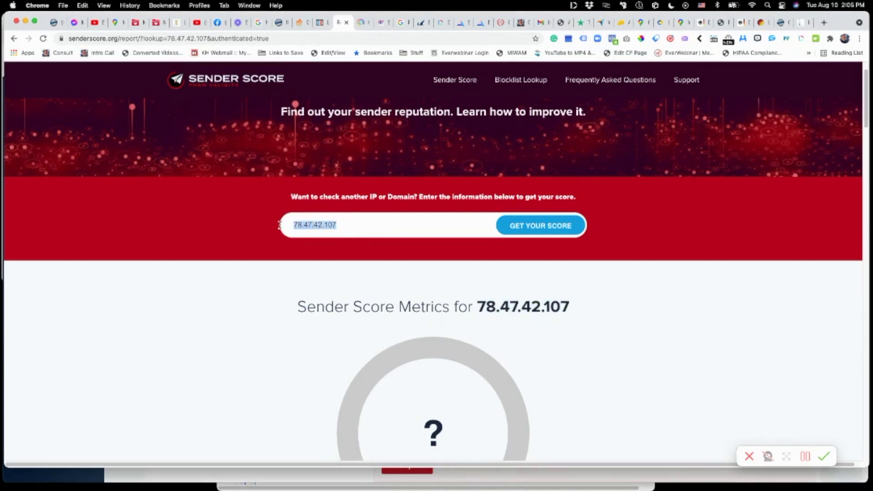
key("super+v")
left_click(535, 226)
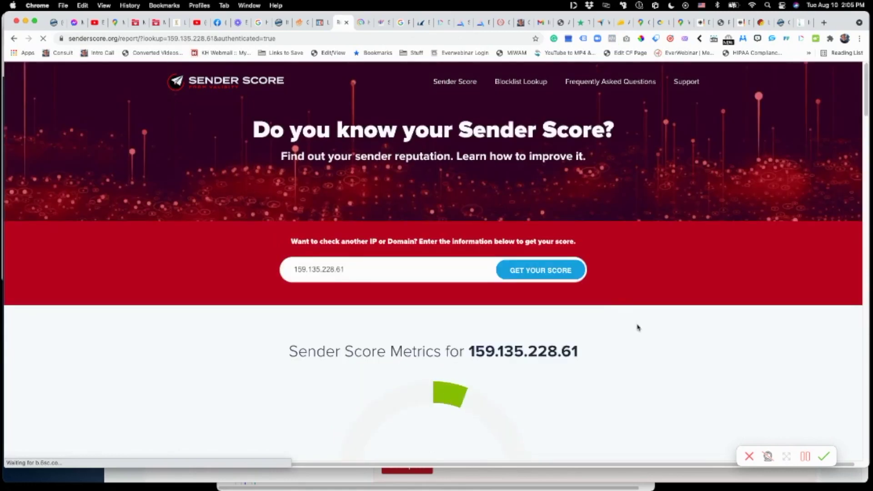
Examine the Sender Score report's score, metrics, history chart and reputation measures, dismissing the chat pop-up
scroll(650, 332, "down", 3)
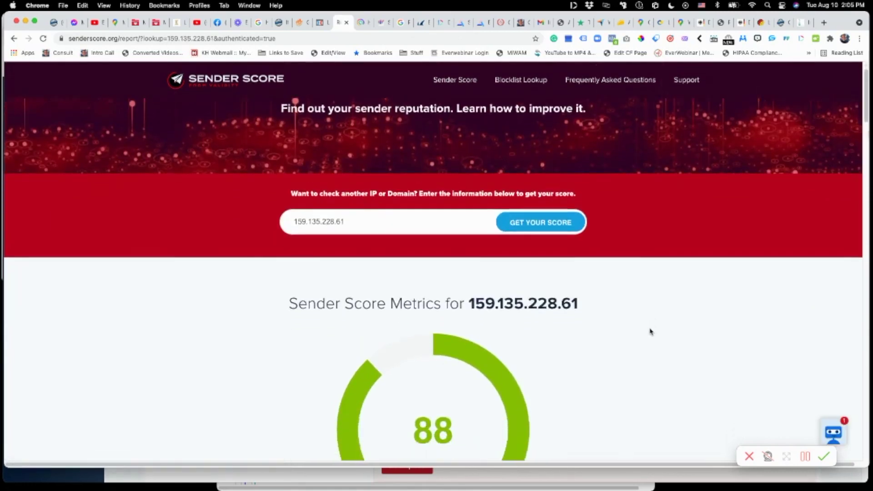
scroll(651, 332, "down", 2)
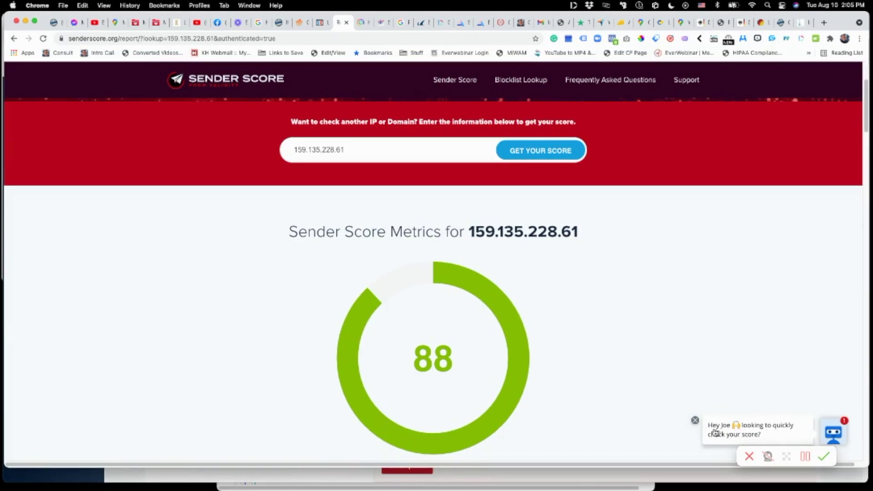
left_click(696, 421)
scroll(690, 380, "down", 2)
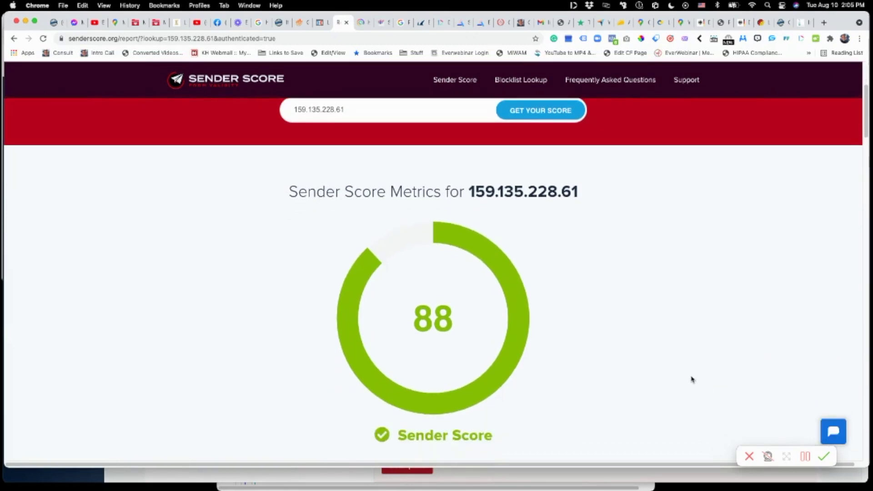
scroll(691, 379, "down", 5)
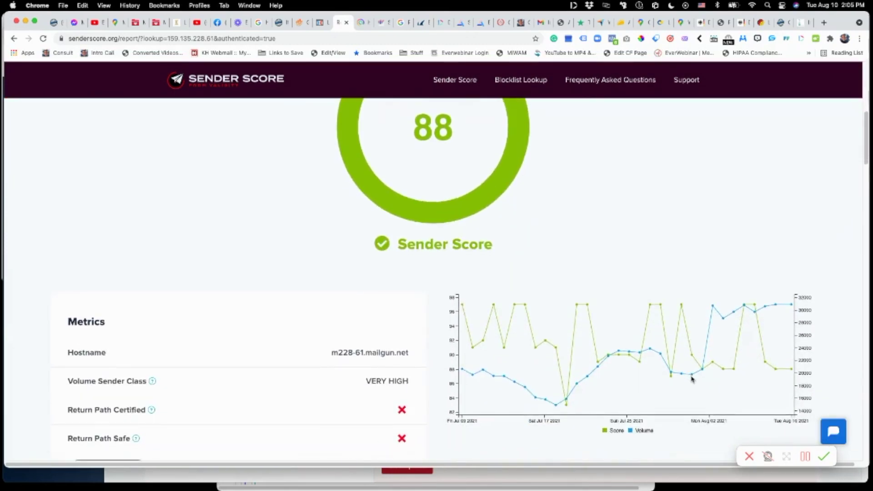
scroll(691, 378, "down", 5)
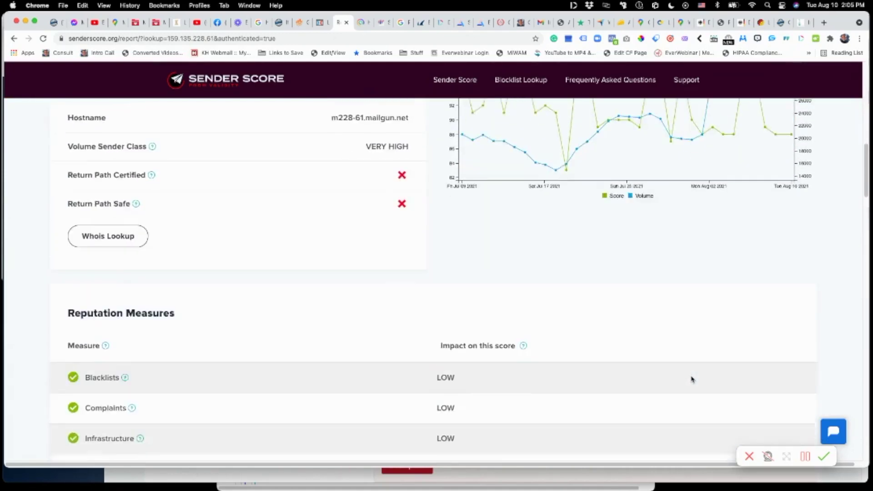
scroll(691, 379, "down", 5)
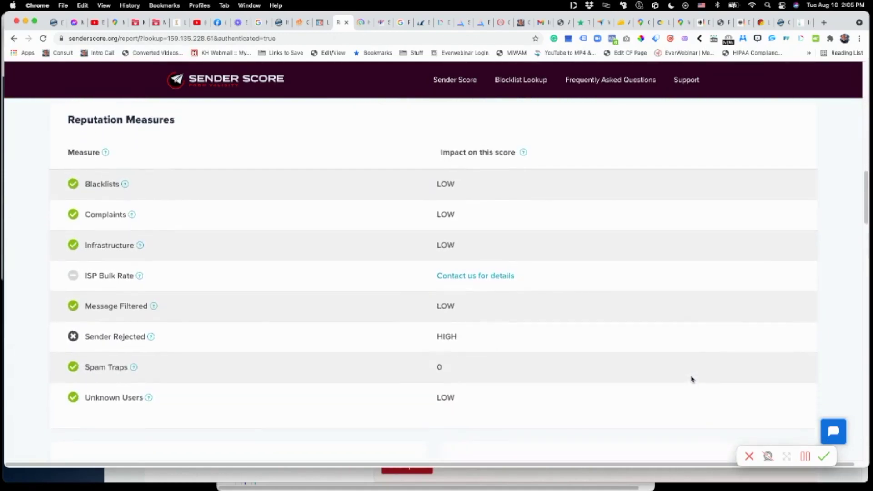
scroll(691, 379, "up", 15)
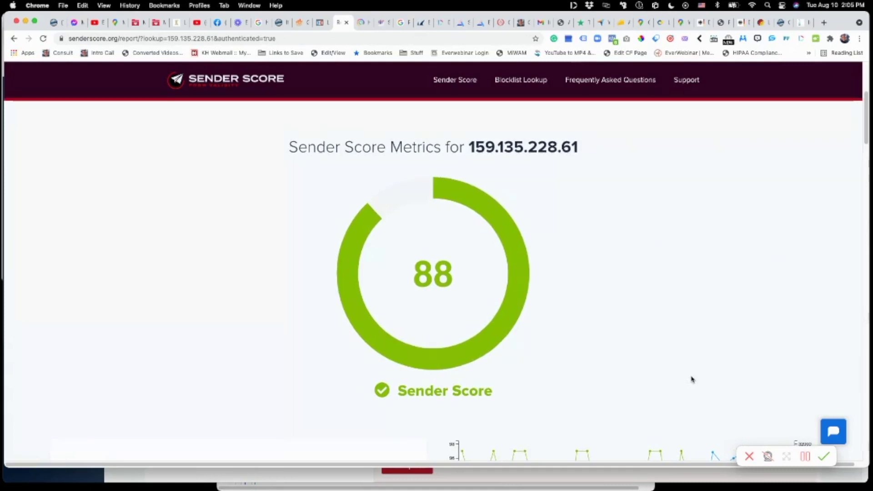
scroll(691, 379, "up", 1)
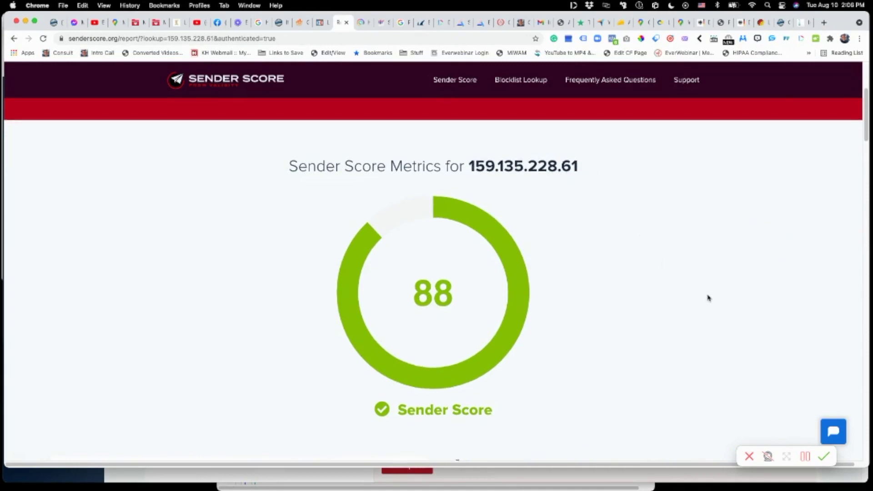
scroll(708, 298, "up", 2)
scroll(708, 298, "up", 2)
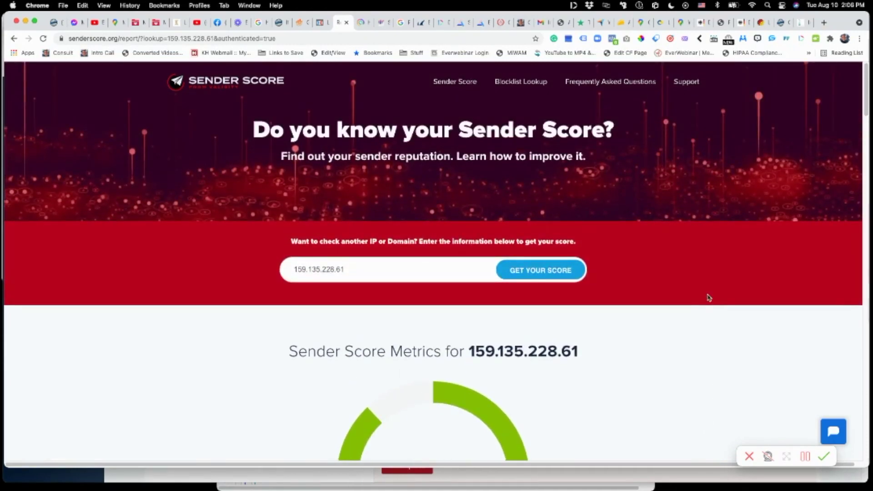